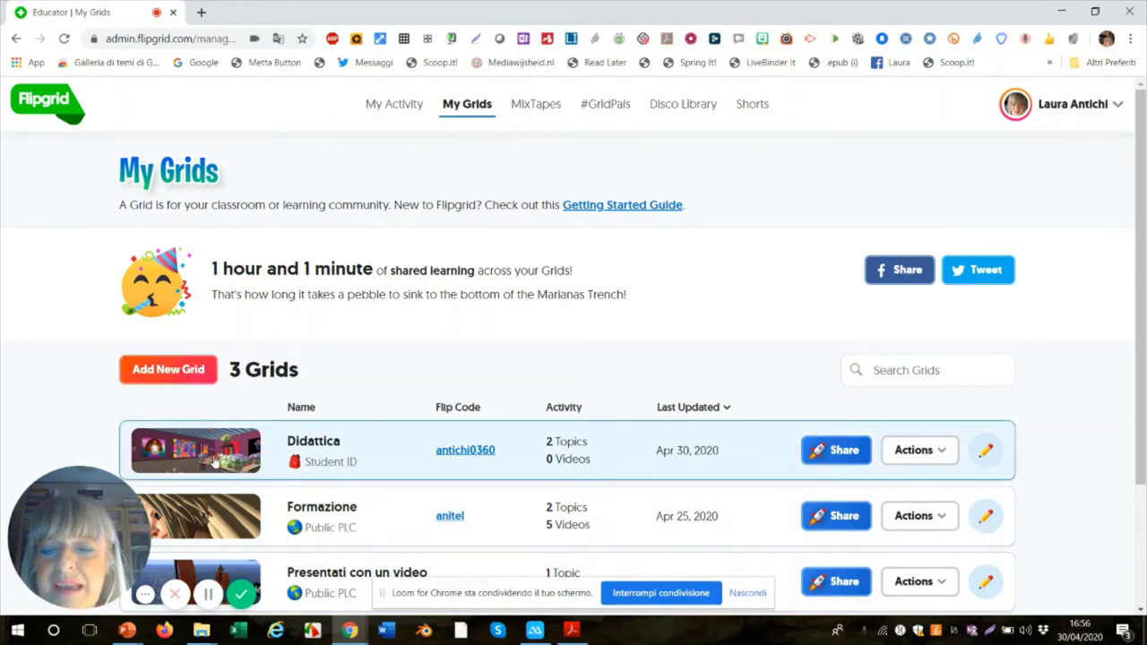
pyautogui.click(172, 370)
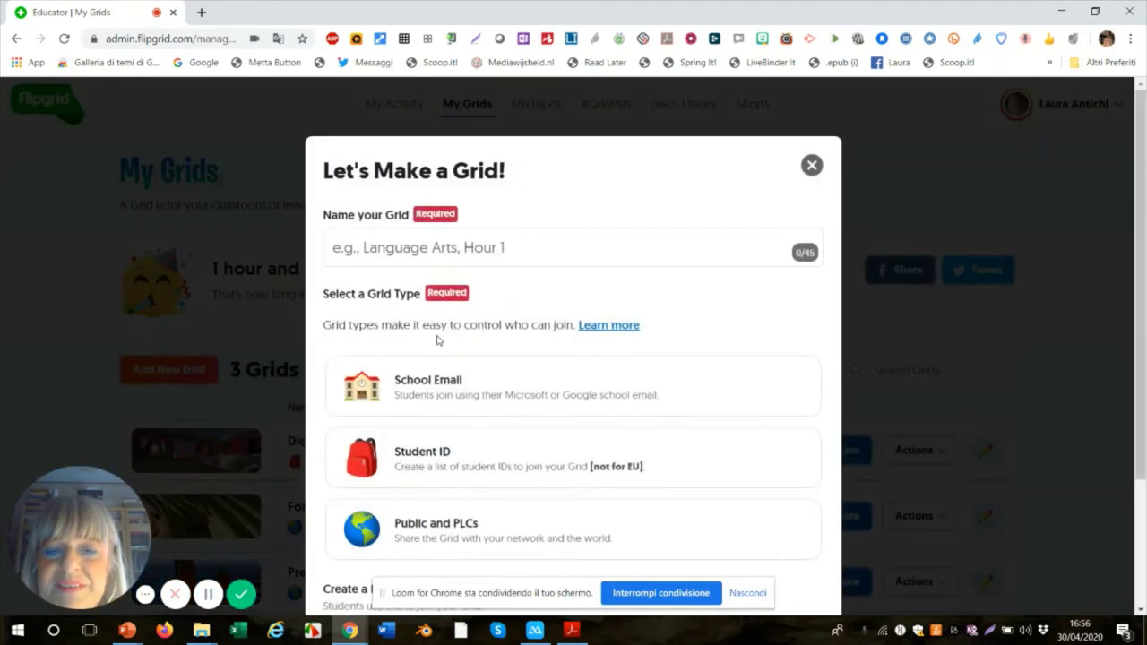
pyautogui.click(430, 253)
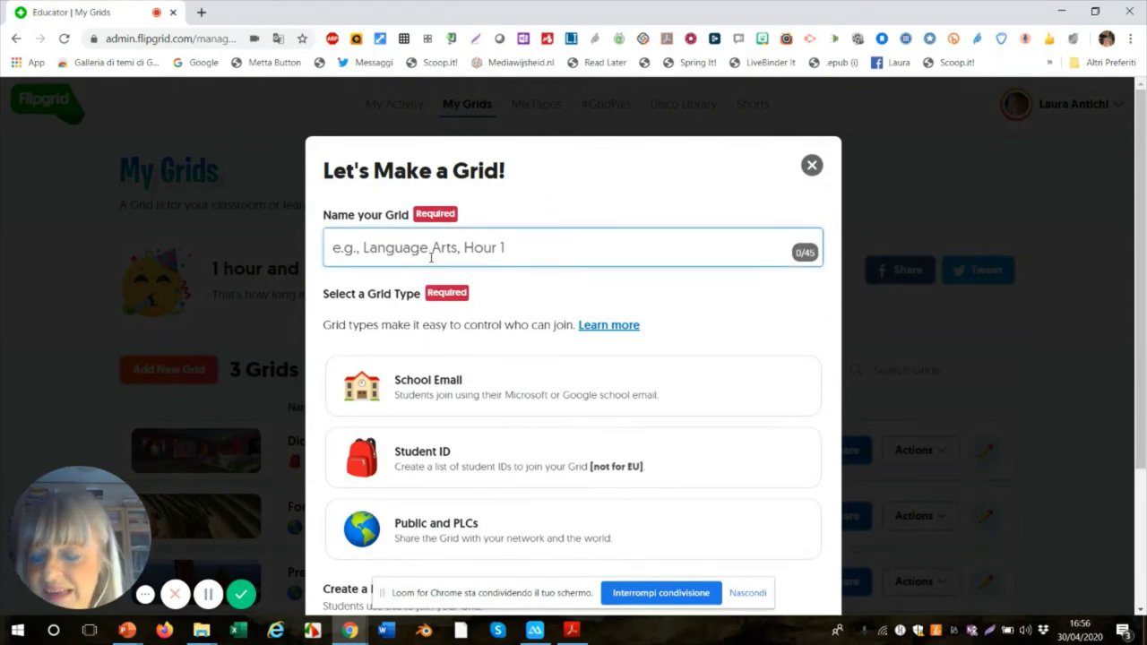
pyautogui.write('La')
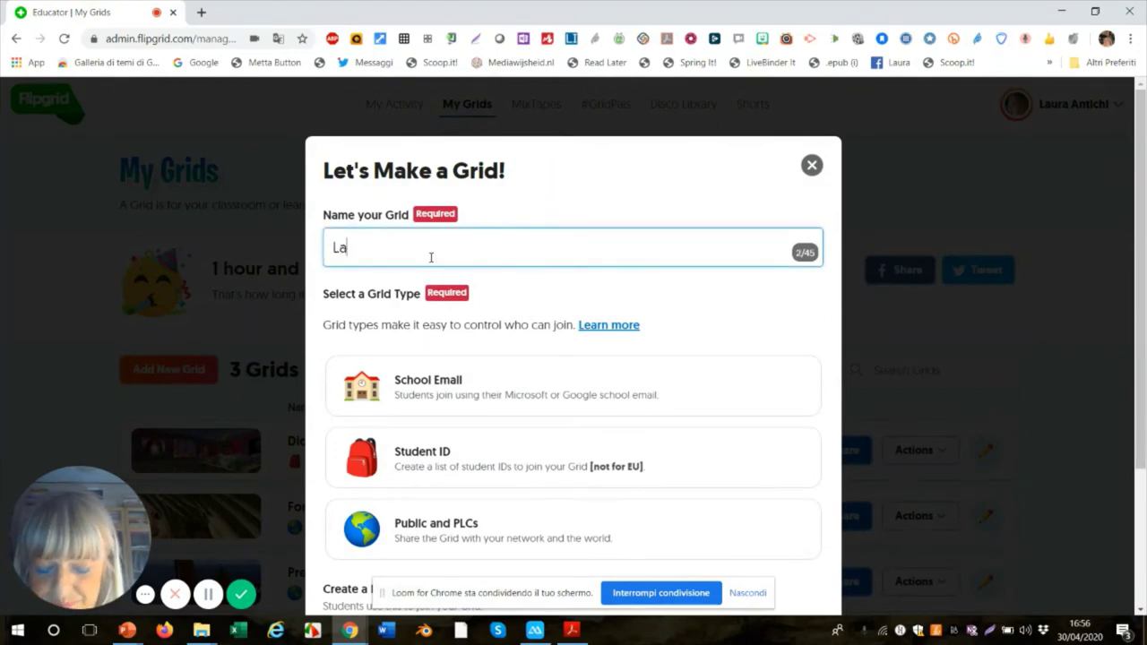
pyautogui.write('sdd')
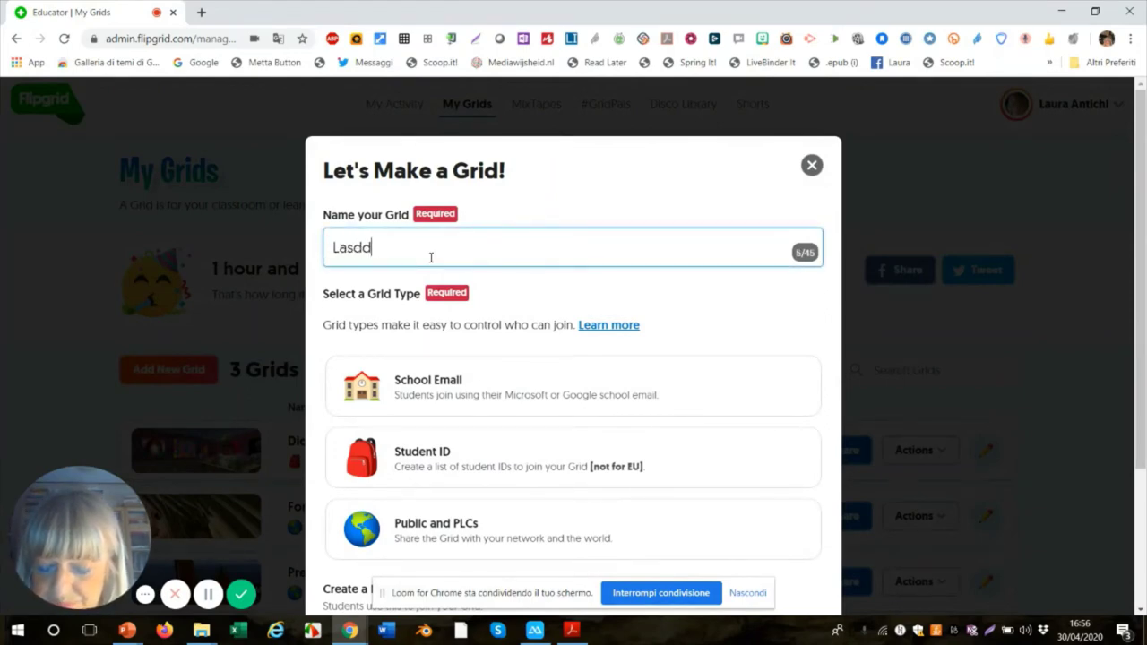
pyautogui.write('e quinta')
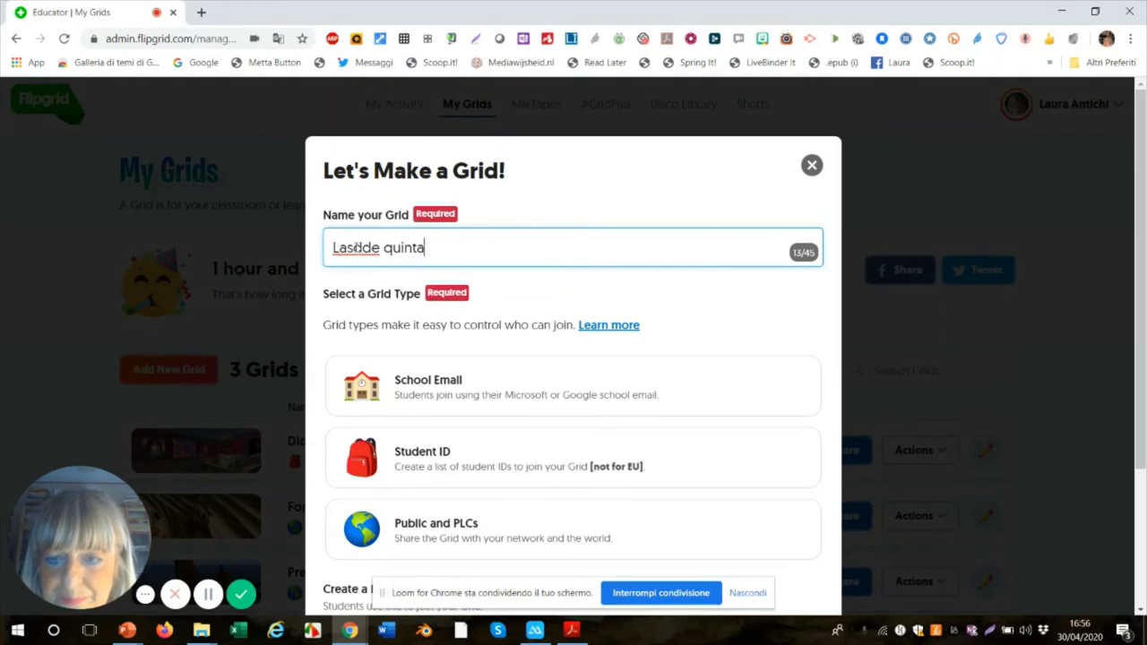
pyautogui.moveTo(380, 247); pyautogui.dragTo(296, 253)
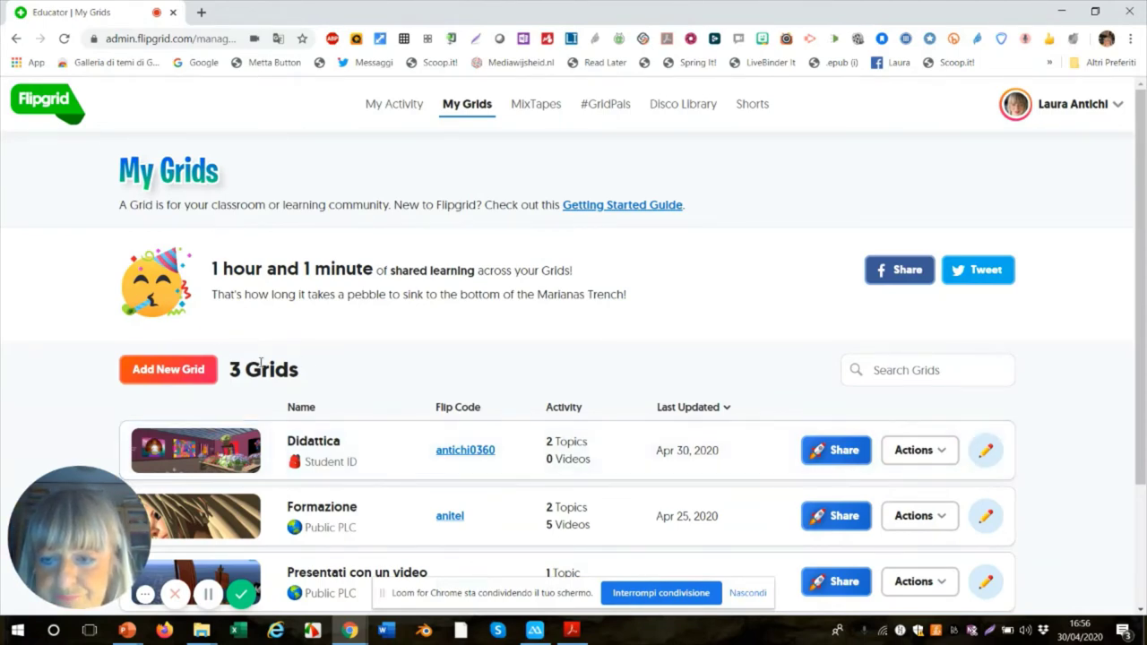
# - Create a new grid named 'Classe quinta' using the Student ID joining type, then proceed
pyautogui.click(214, 377)
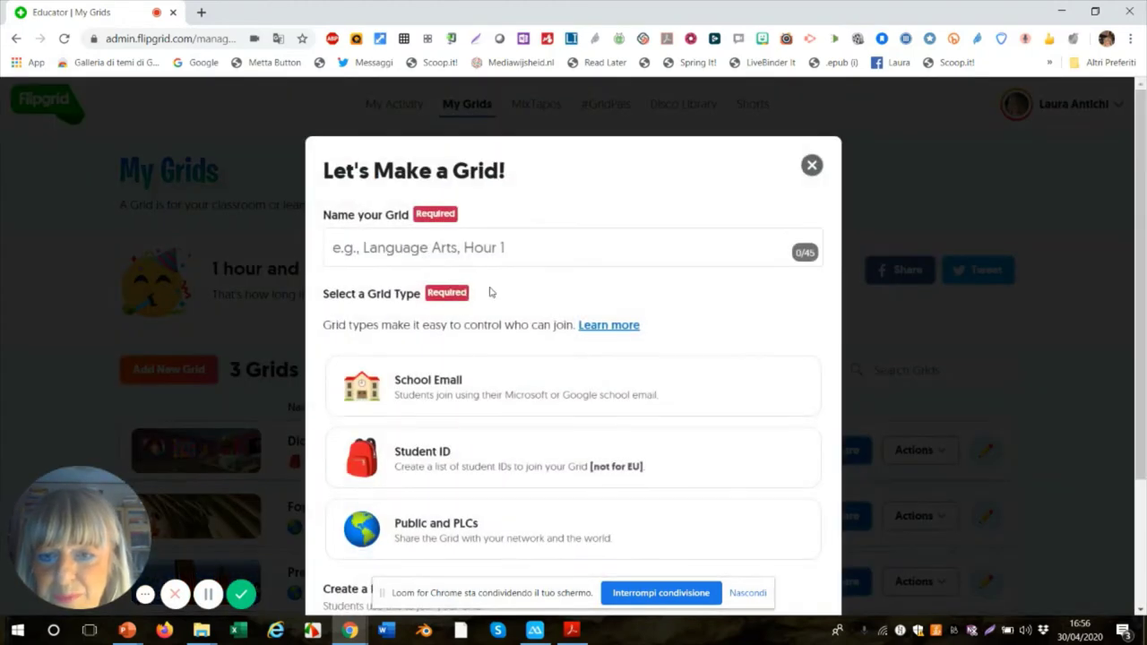
pyautogui.click(519, 254)
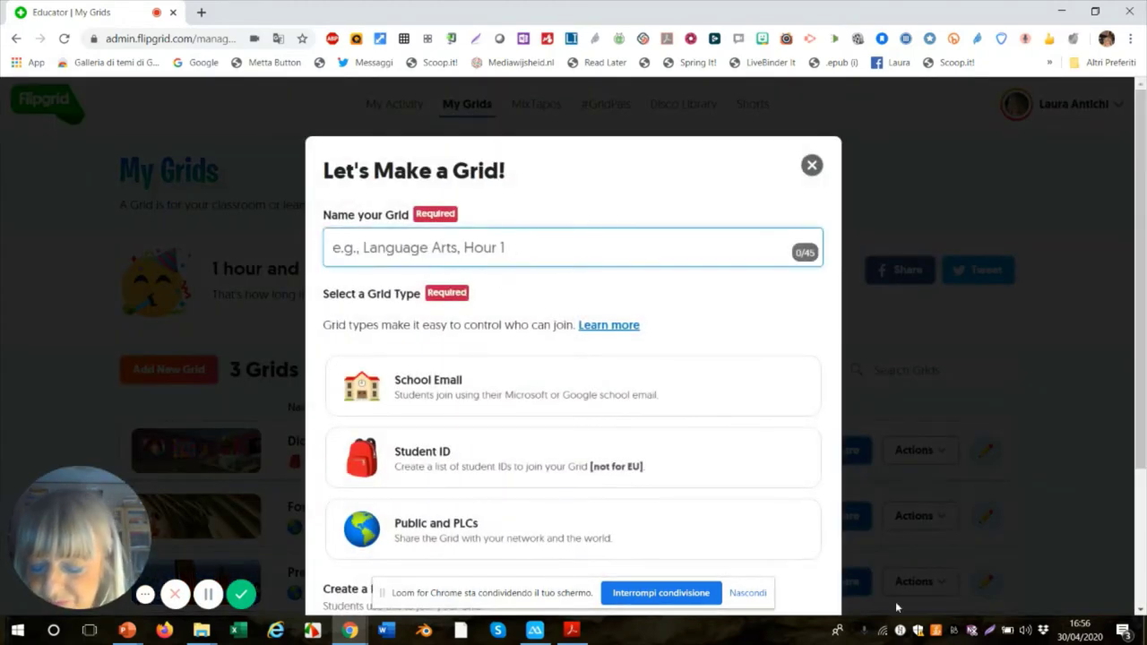
pyautogui.write('Classe')
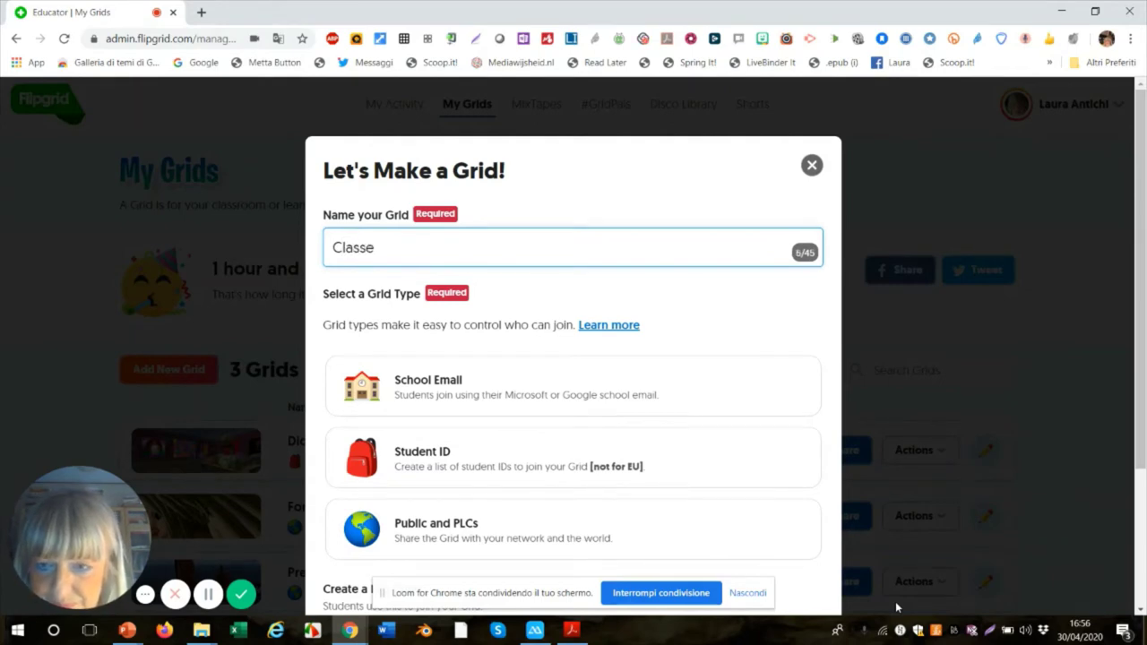
pyautogui.write(' qui')
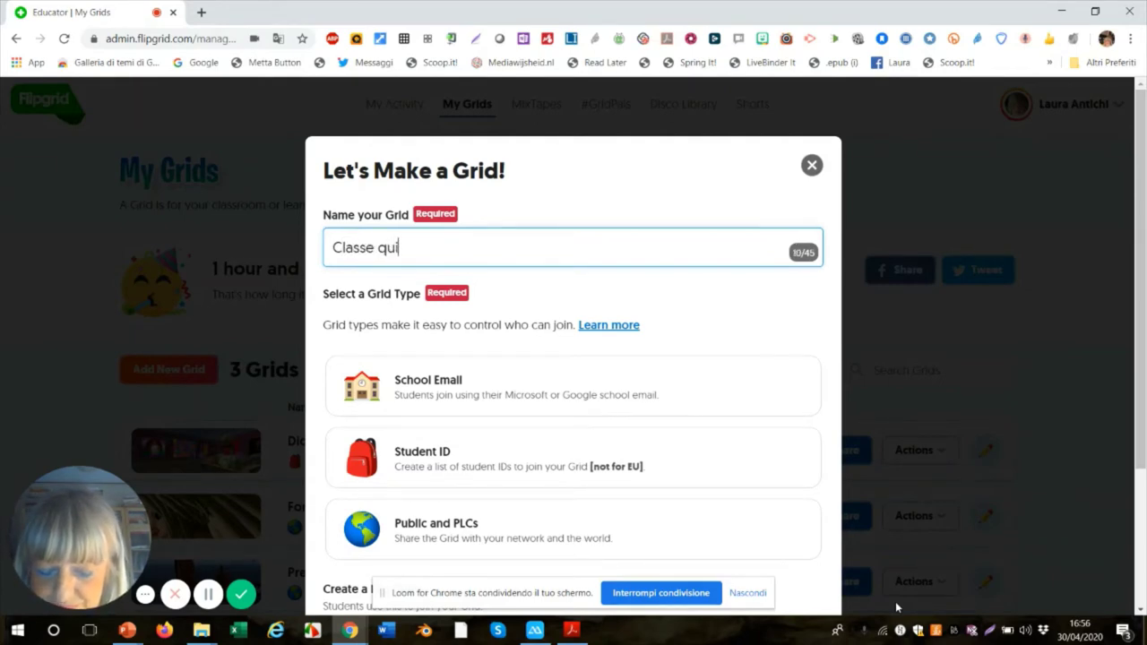
pyautogui.write('nta')
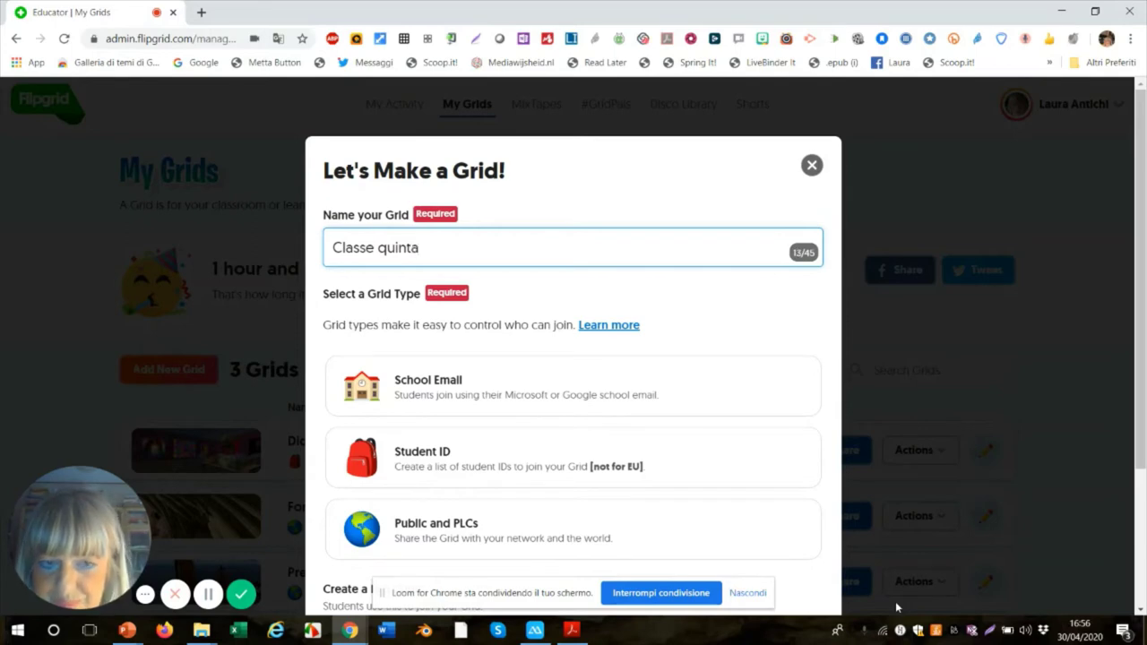
pyautogui.click(627, 525)
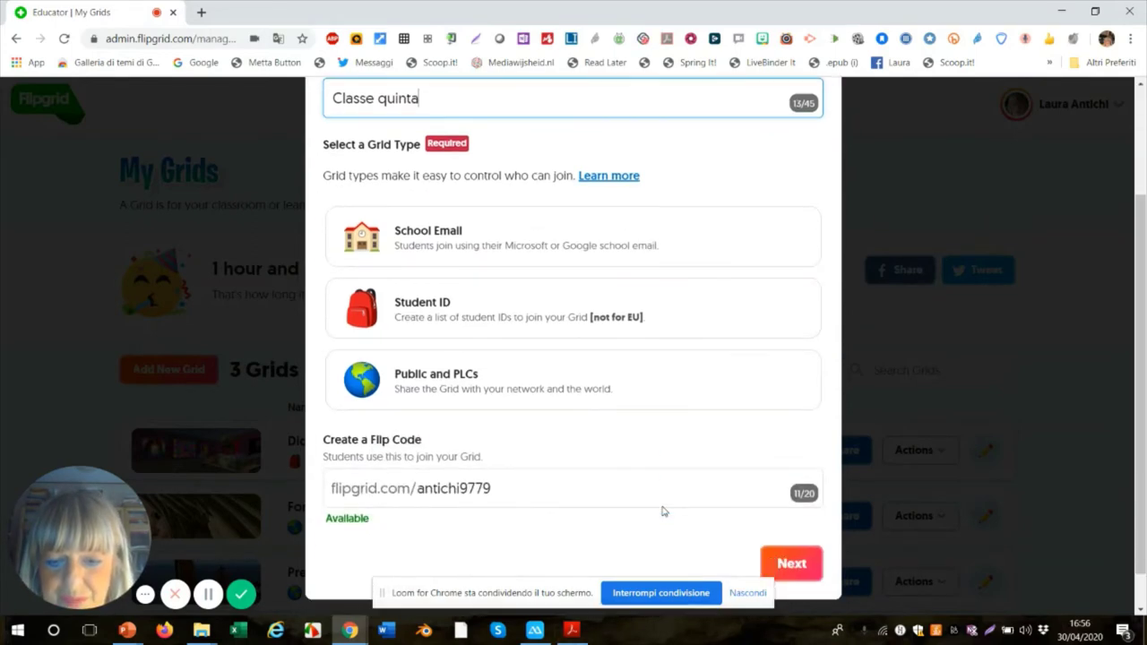
pyautogui.click(544, 317)
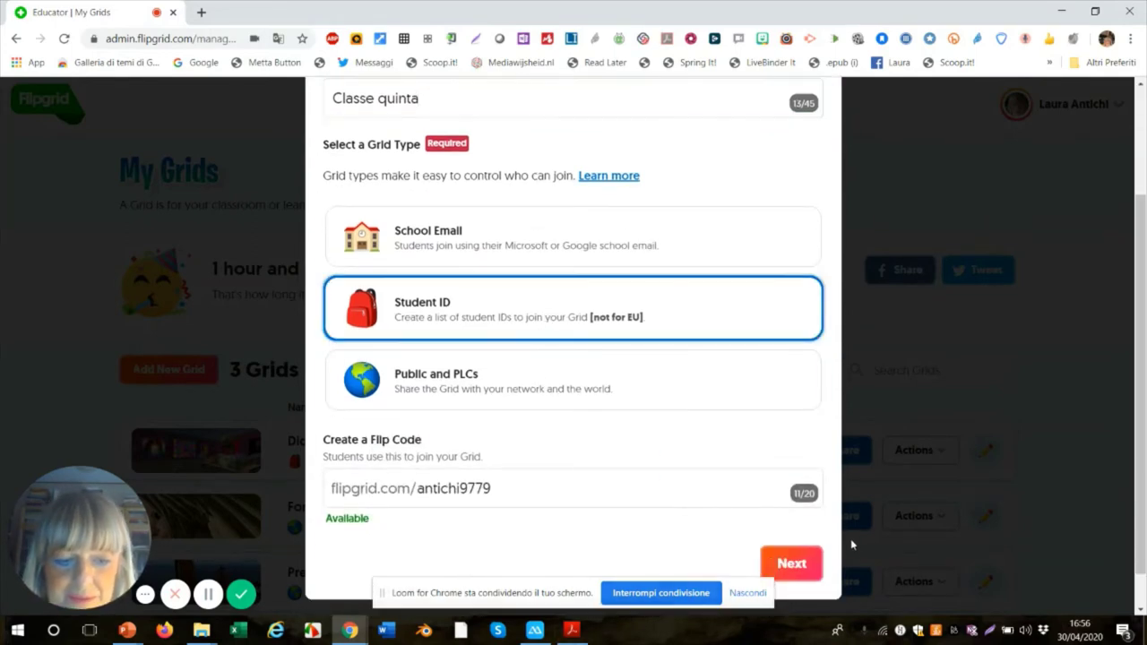
pyautogui.scroll(-1, 793, 563)
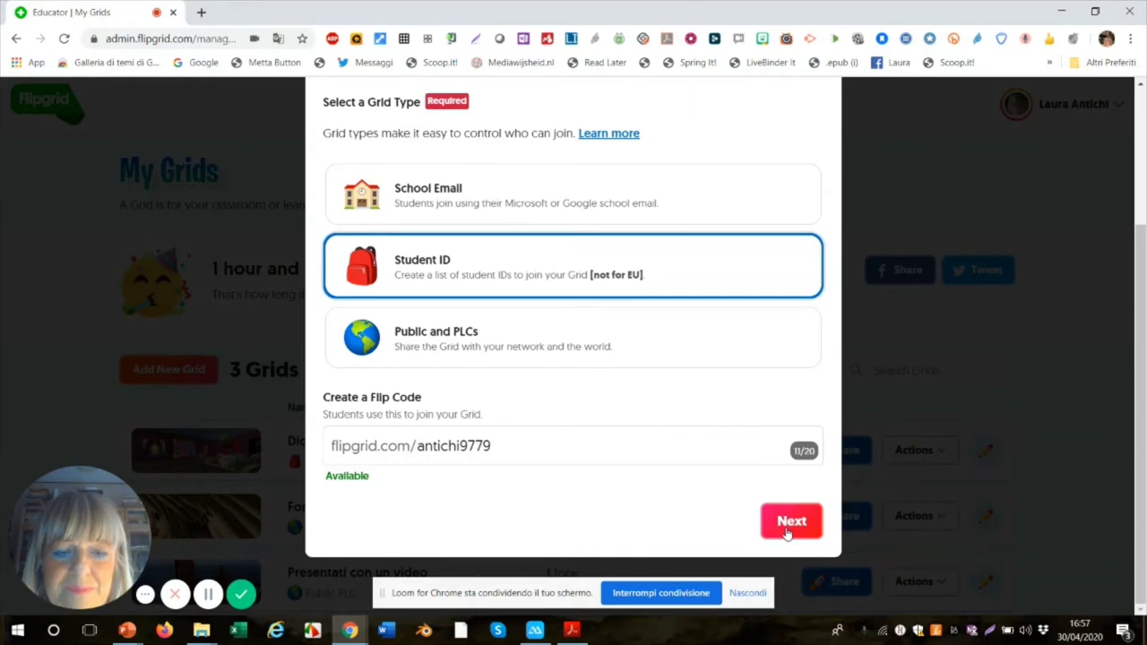
pyautogui.click(791, 523)
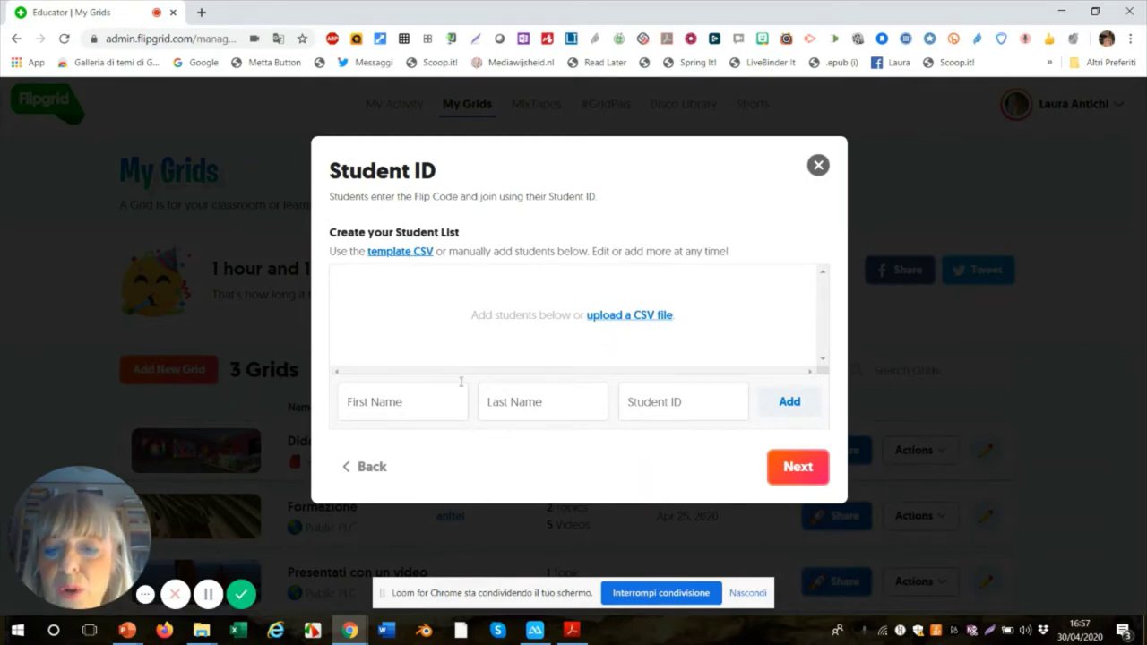
# - Enter the first student's first name, last name and student ID, and add them to the list
pyautogui.click(419, 404)
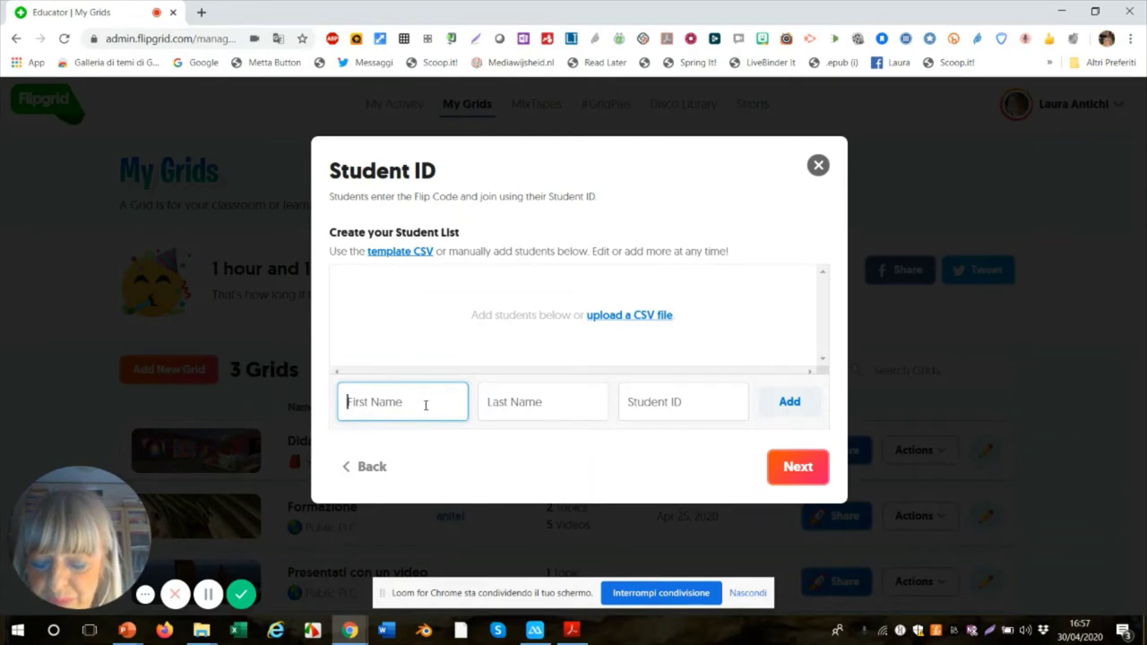
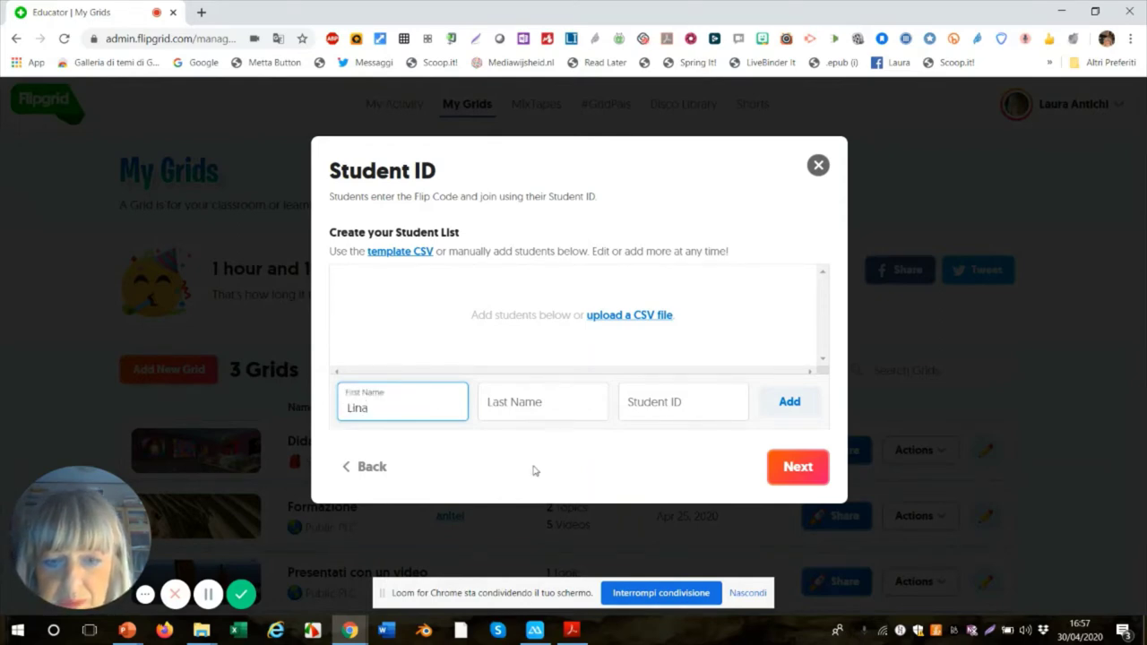
pyautogui.click(545, 402)
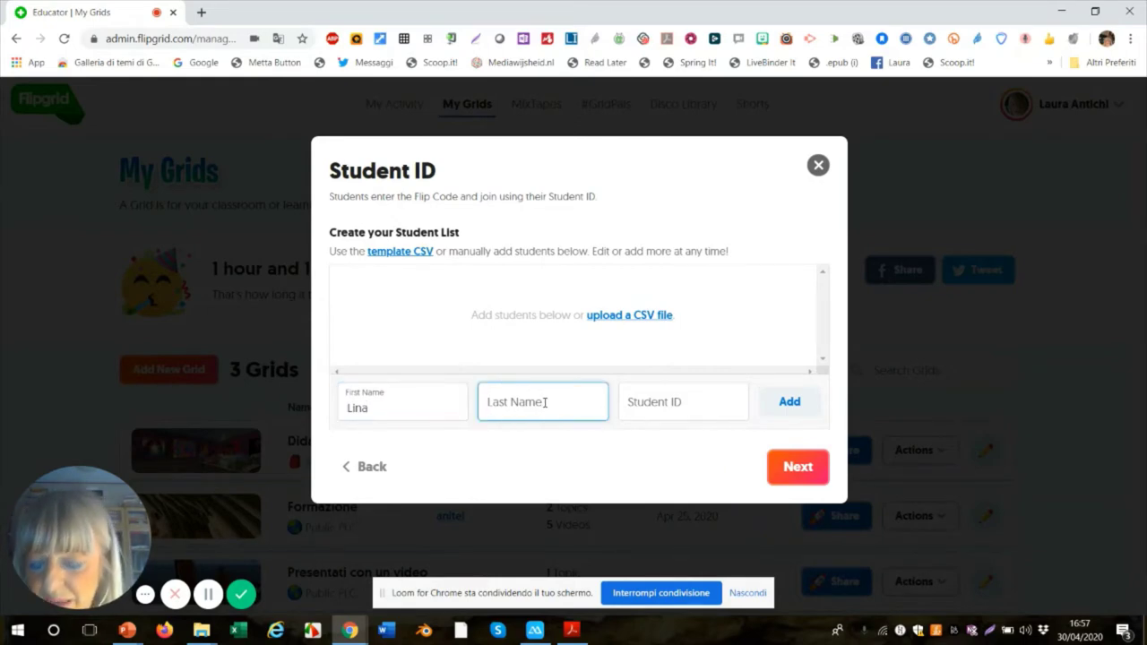
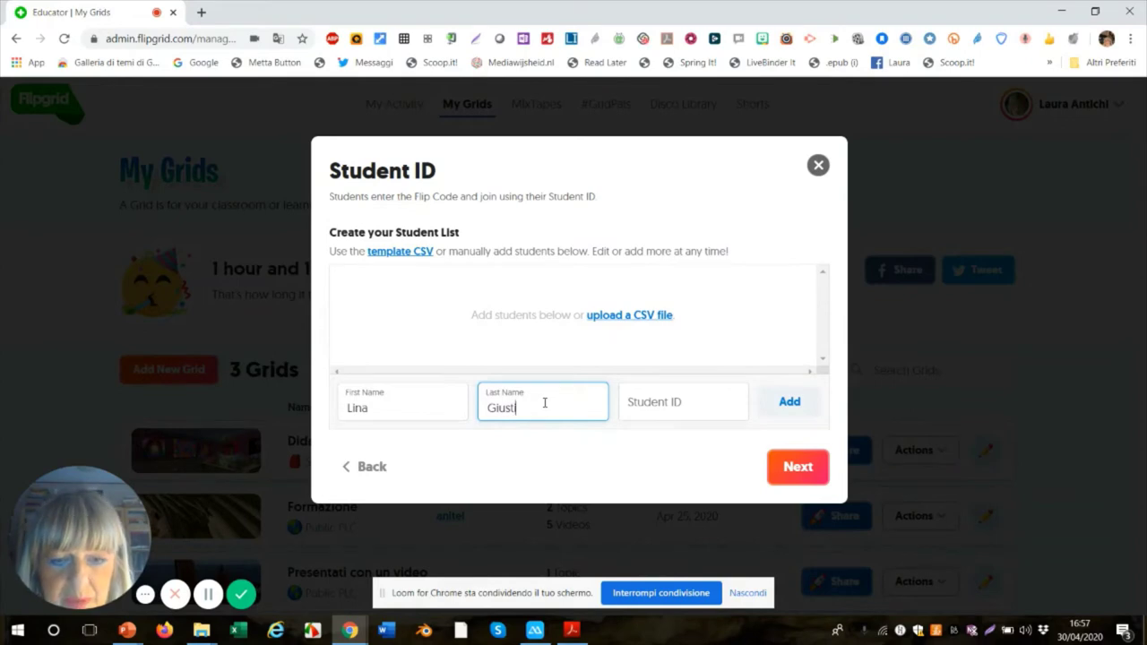
pyautogui.click(713, 409)
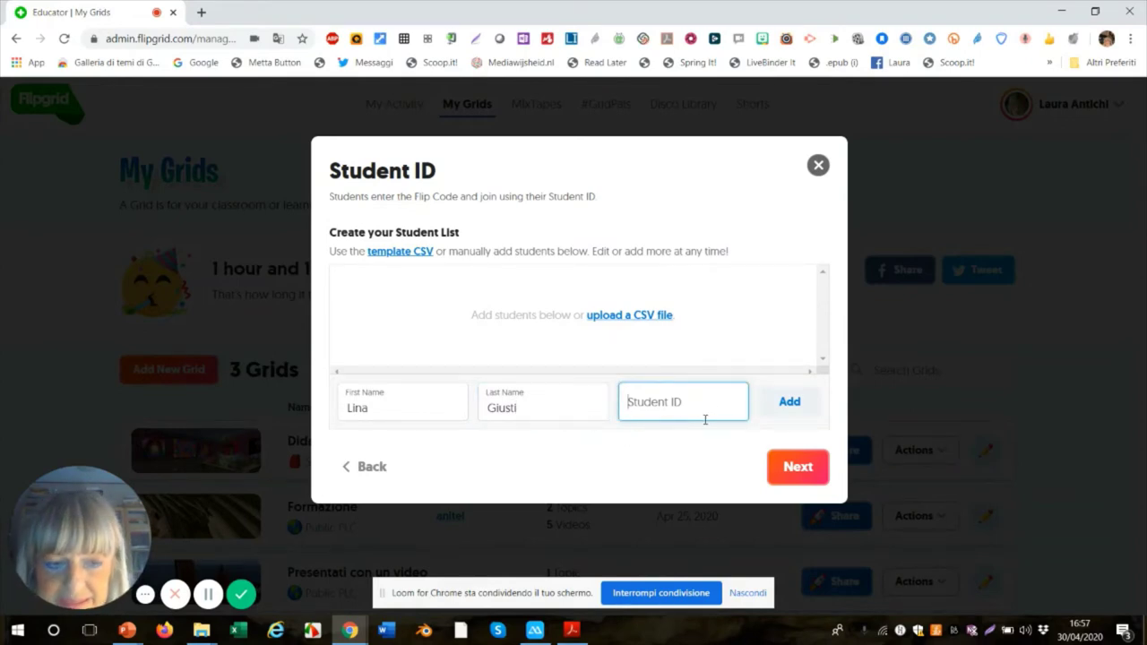
pyautogui.write('giustii')
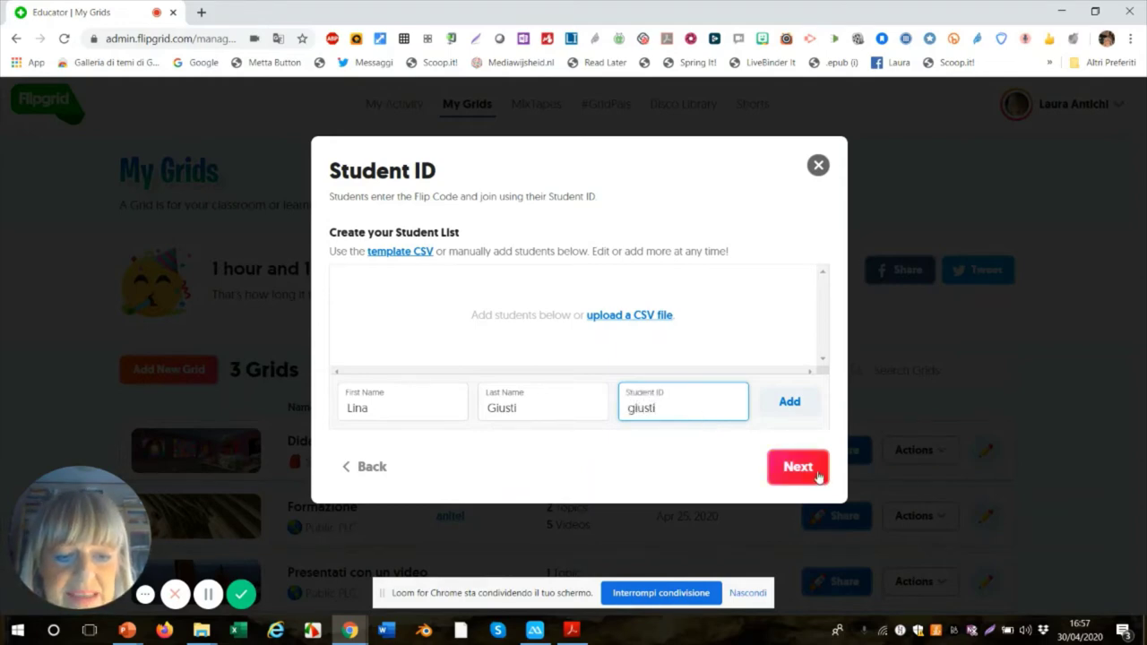
pyautogui.click(800, 410)
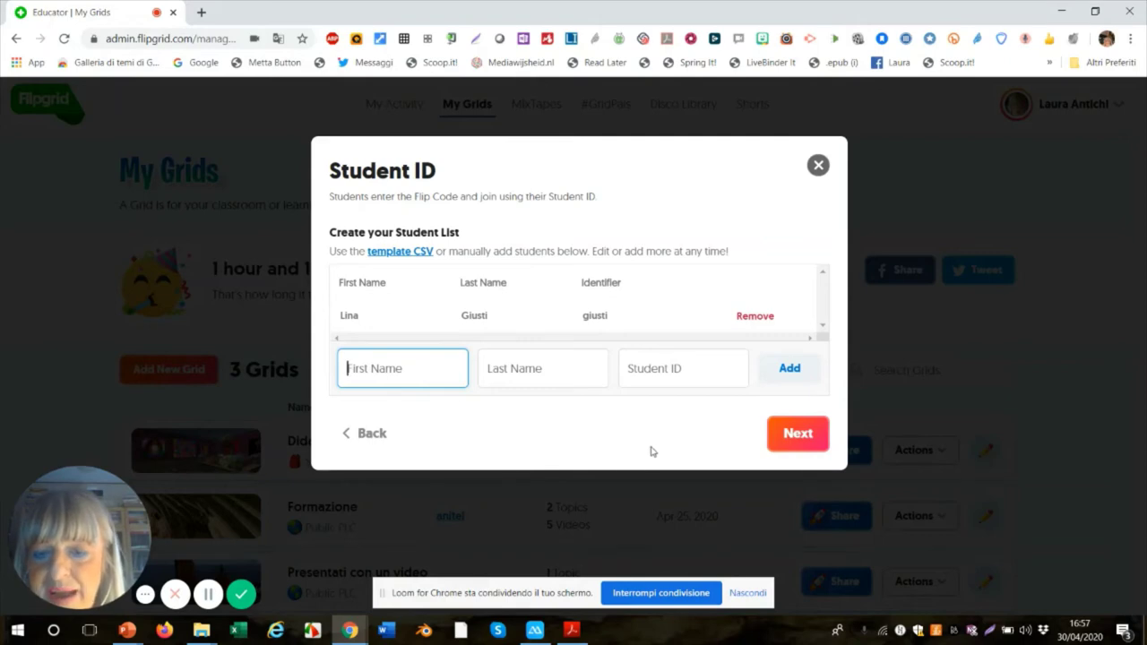
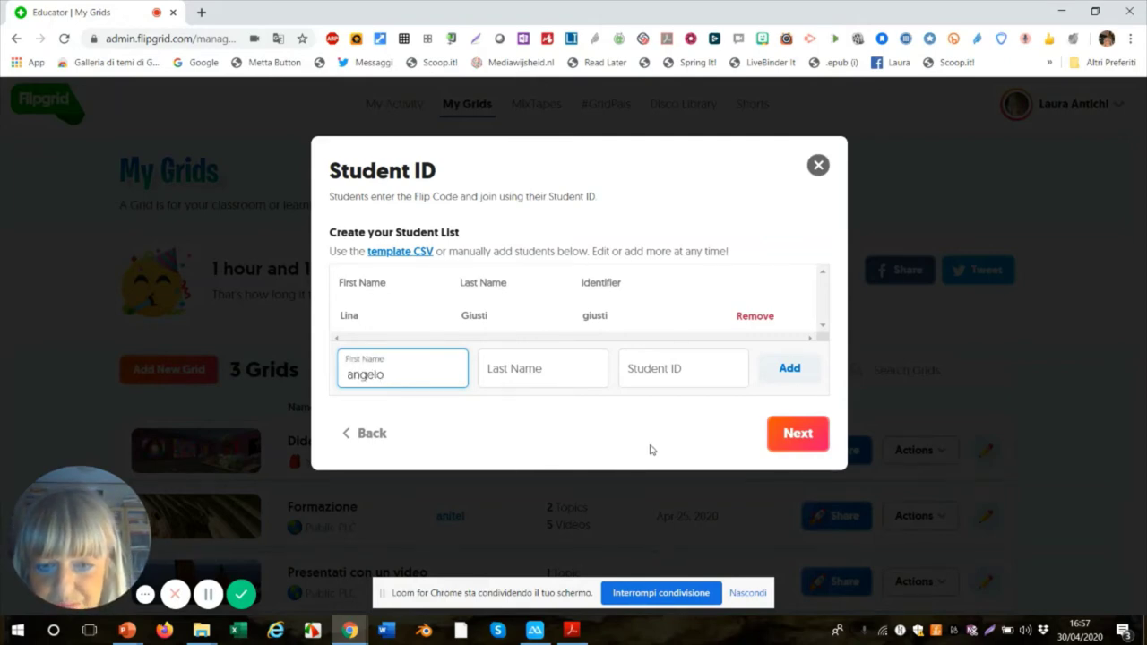
# - Add a second student's first name, last name and ID, fixing capitalization typos
pyautogui.click(343, 375)
pyautogui.press('Delete')
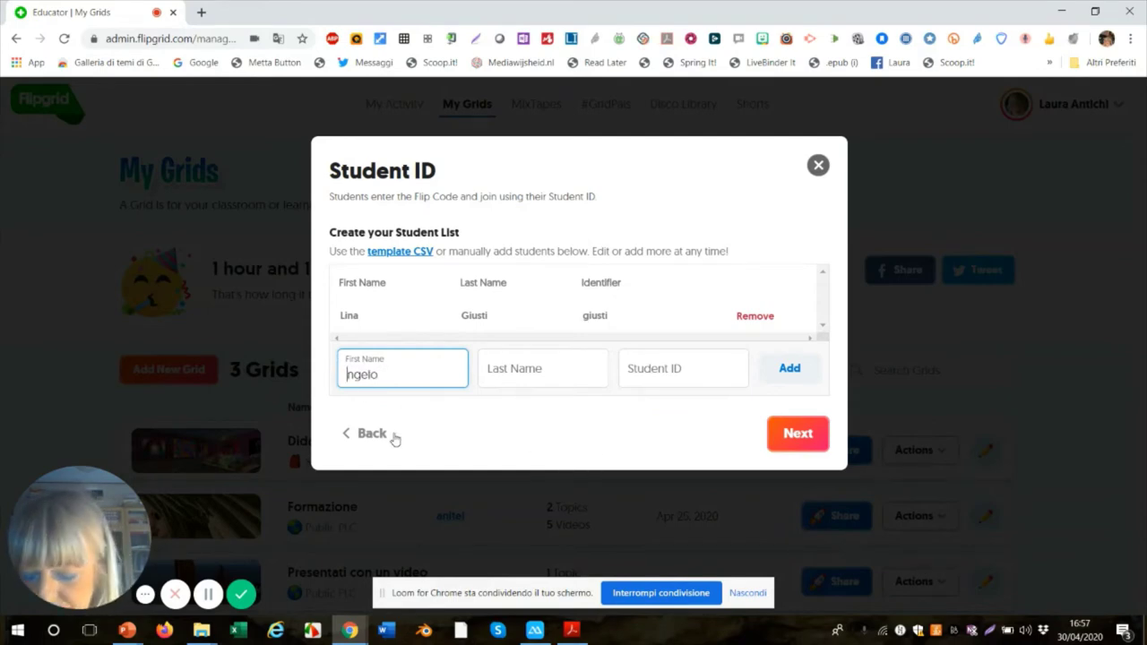
pyautogui.write('A')
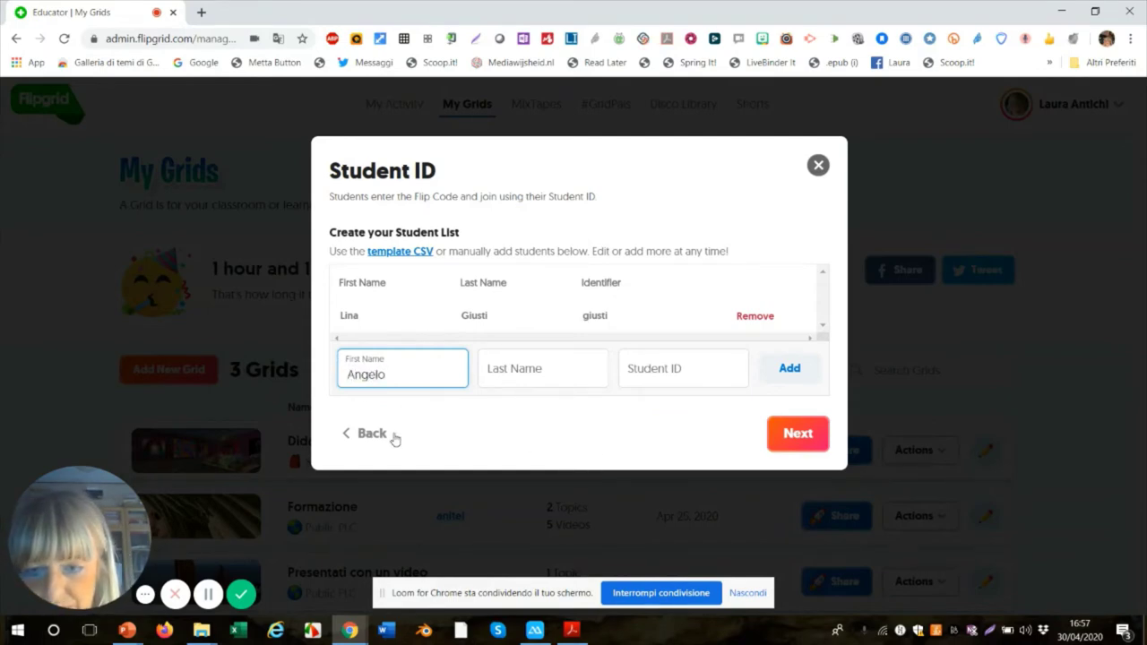
pyautogui.click(529, 368)
pyautogui.write('P')
pyautogui.press('BackSpace')
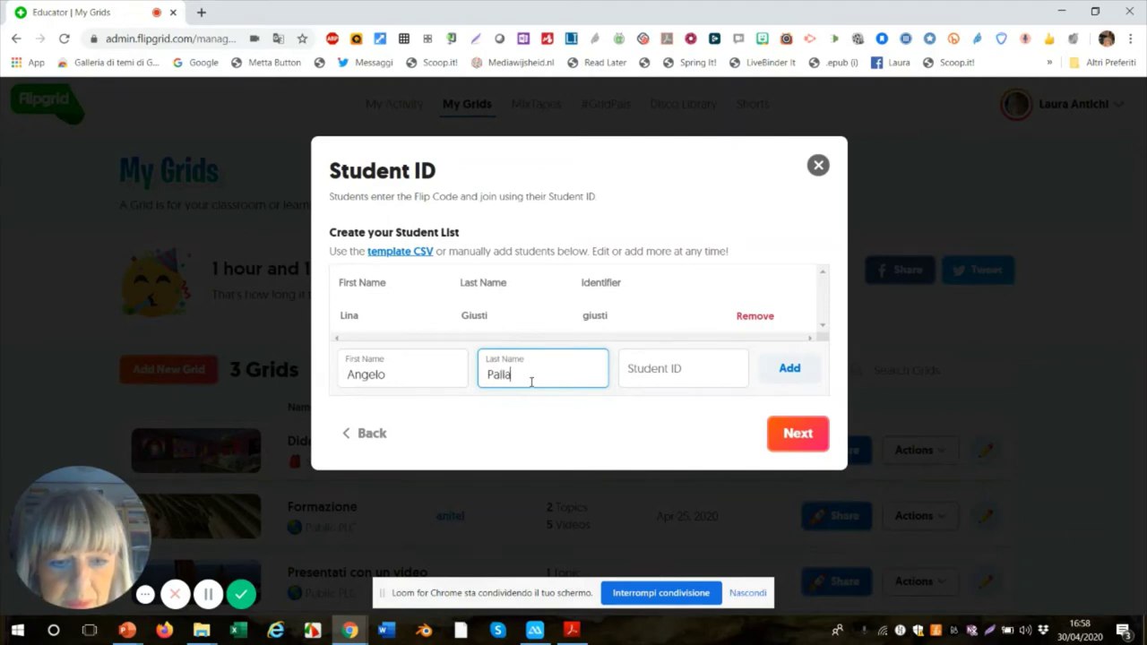
pyautogui.click(660, 370)
pyautogui.write('palla')
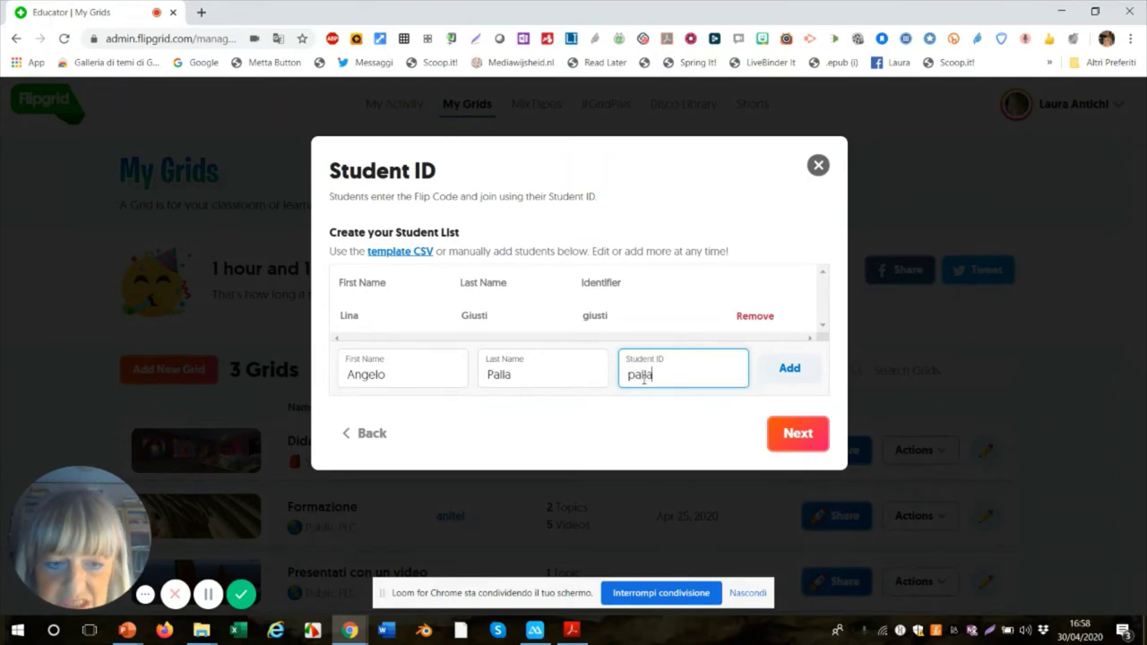
pyautogui.click(788, 369)
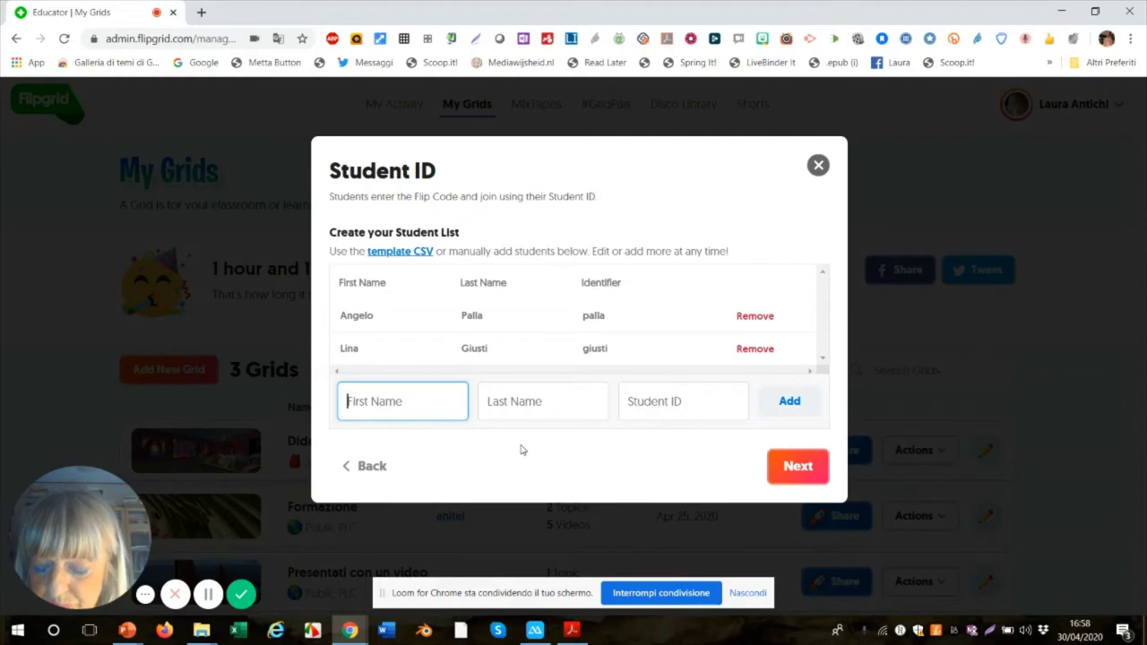
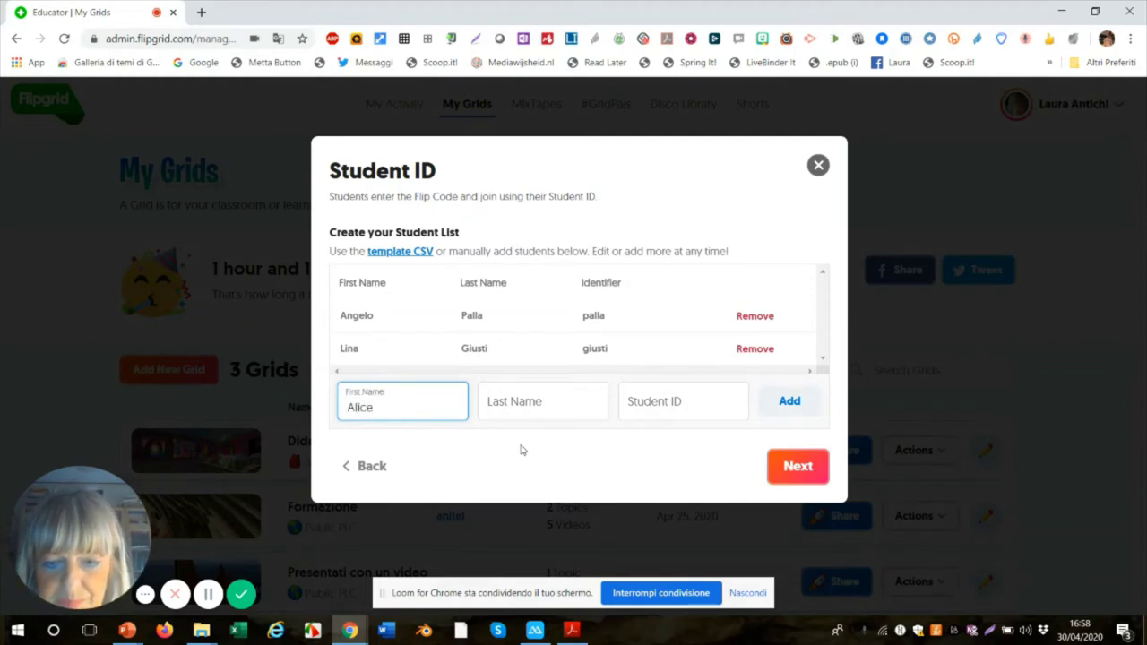
# - Add a third student with first name, last name and student ID
pyautogui.click(513, 409)
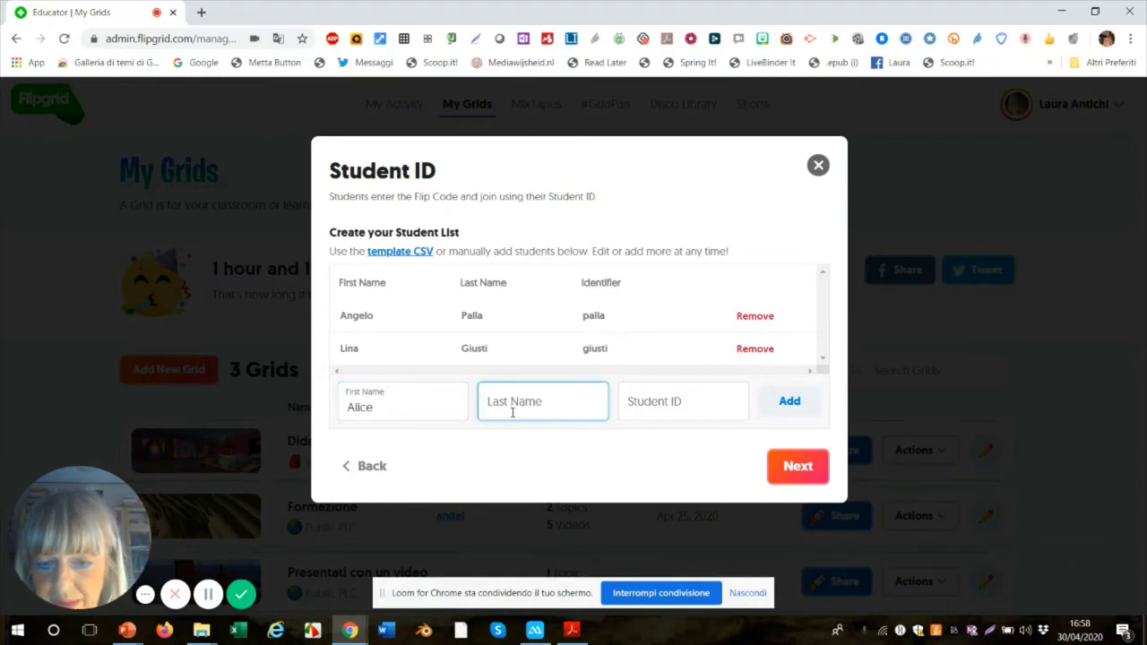
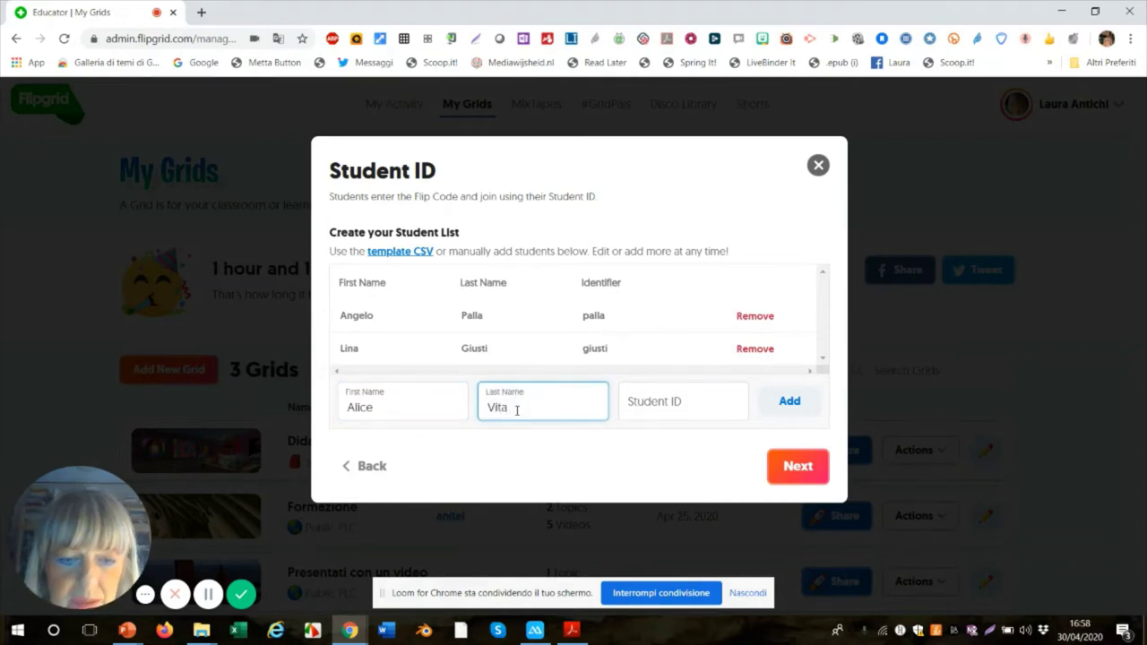
pyautogui.click(666, 402)
pyautogui.write('v')
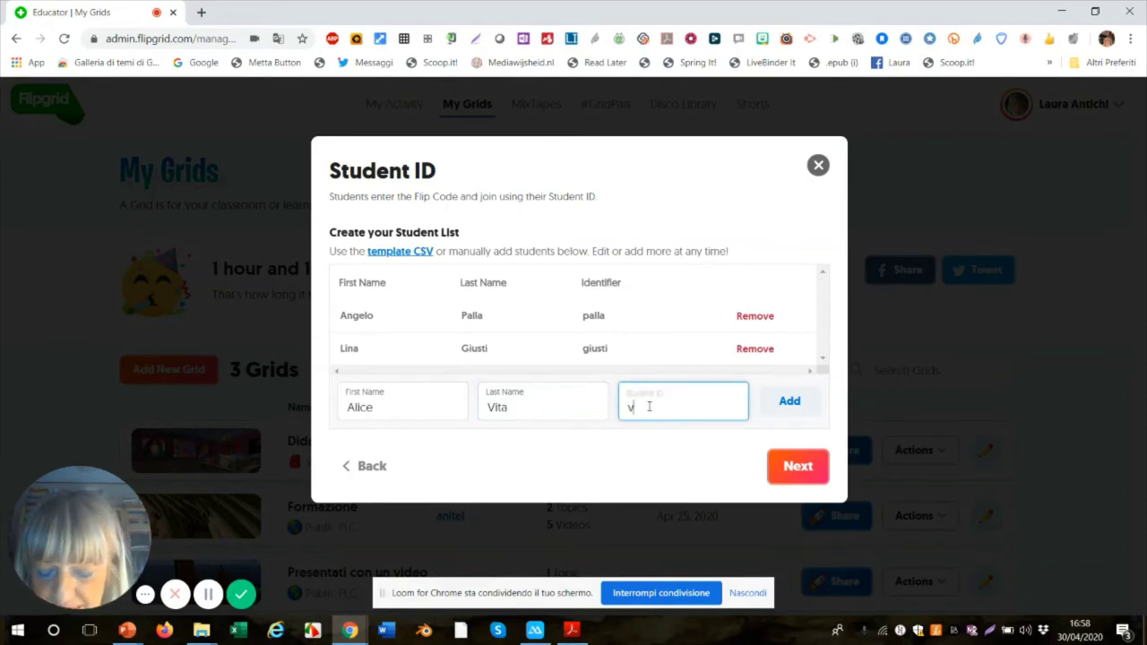
pyautogui.write('ita')
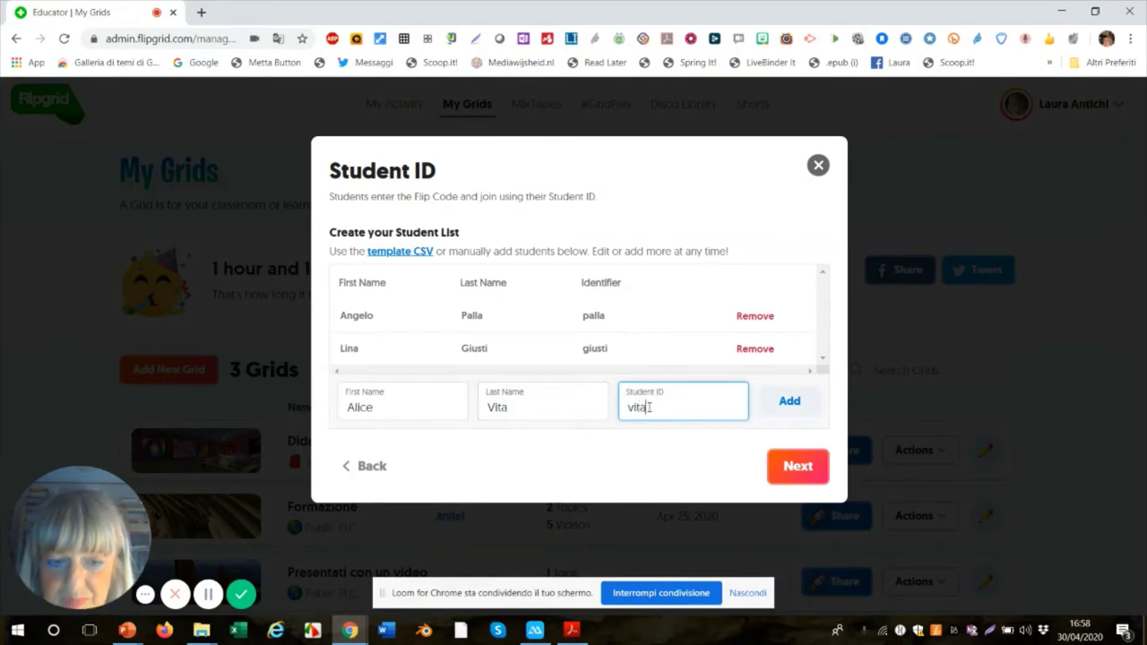
pyautogui.click(789, 404)
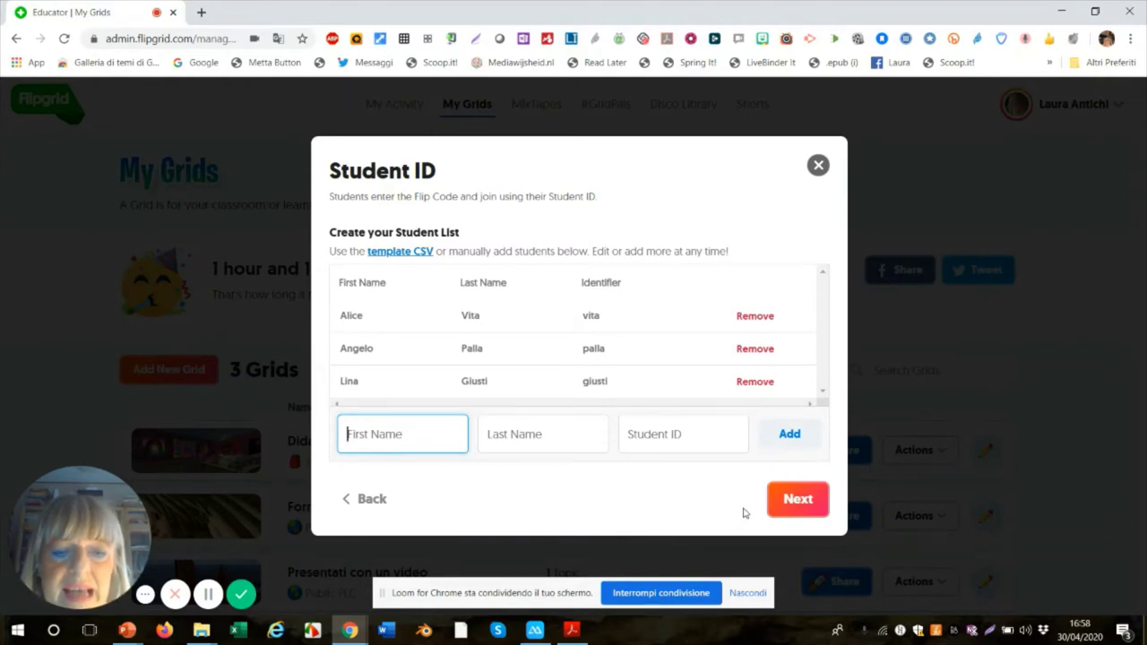
# - Confirm the three-student list and launch the Classe quinta grid
pyautogui.click(789, 502)
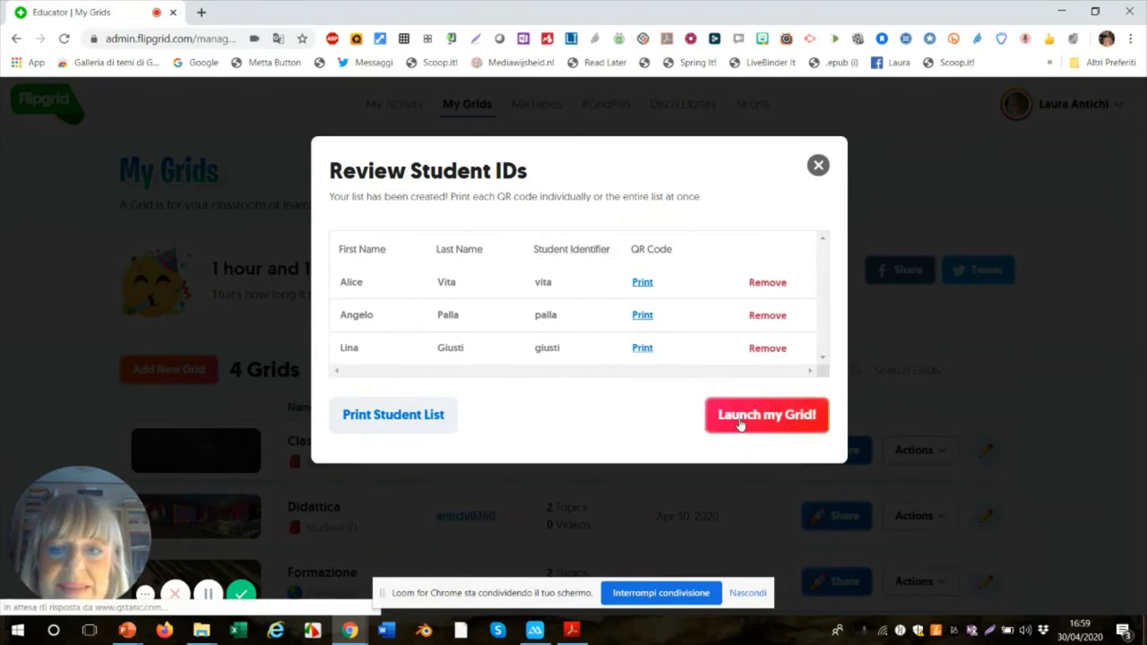
pyautogui.click(740, 421)
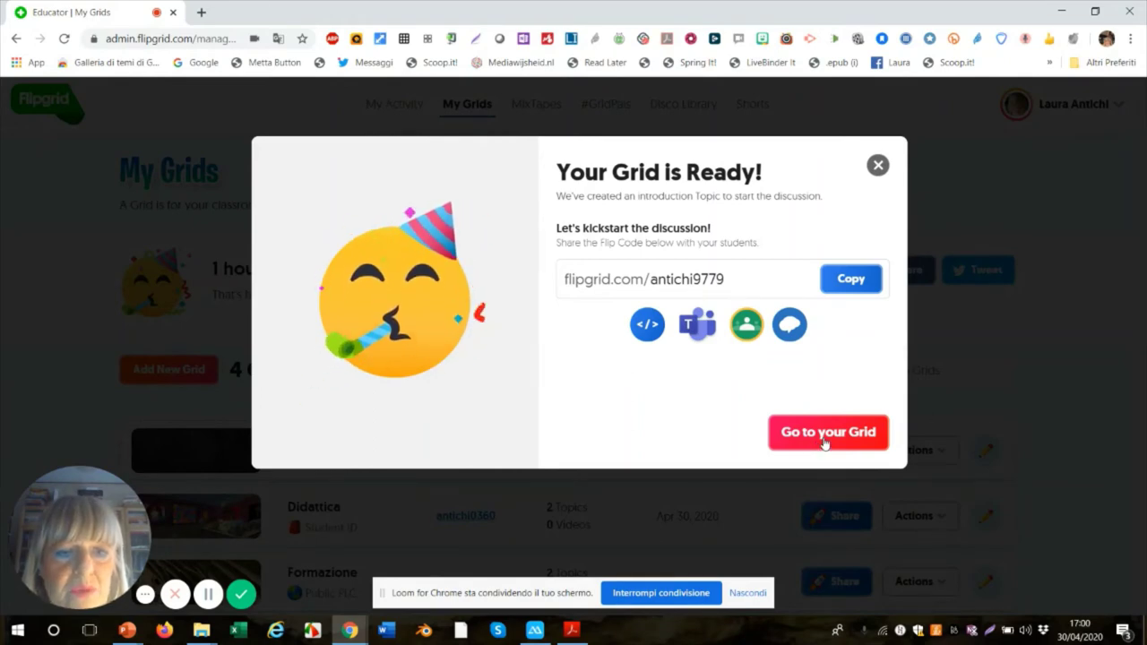
# - Copy the grid's Flip Code and go to the new grid
pyautogui.click(851, 279)
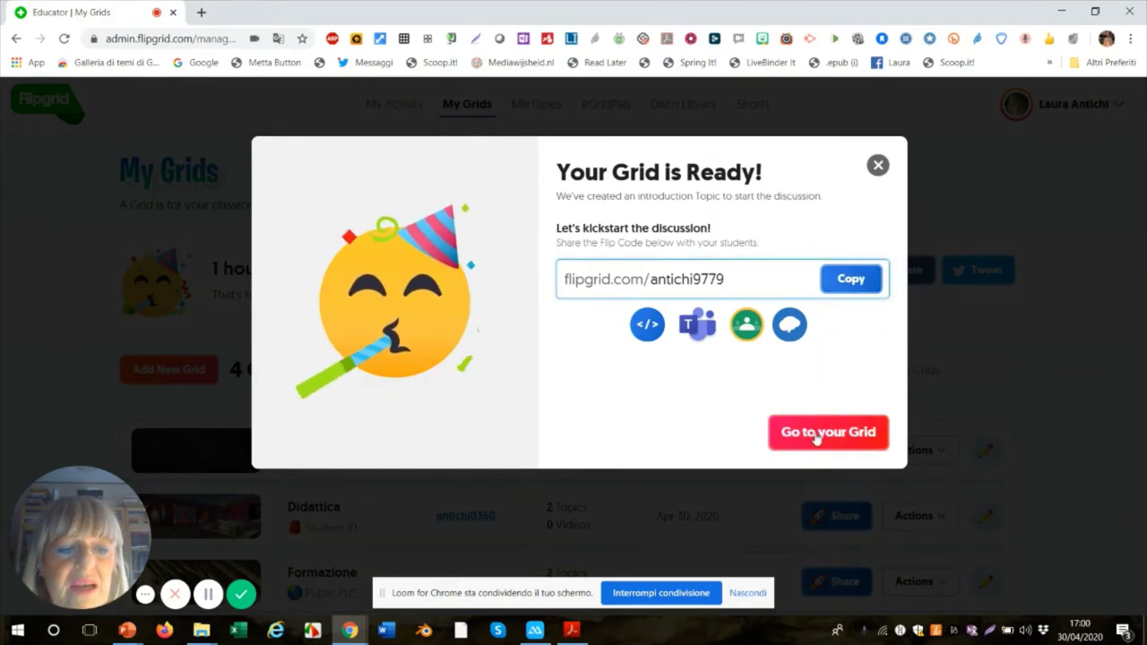
pyautogui.click(816, 432)
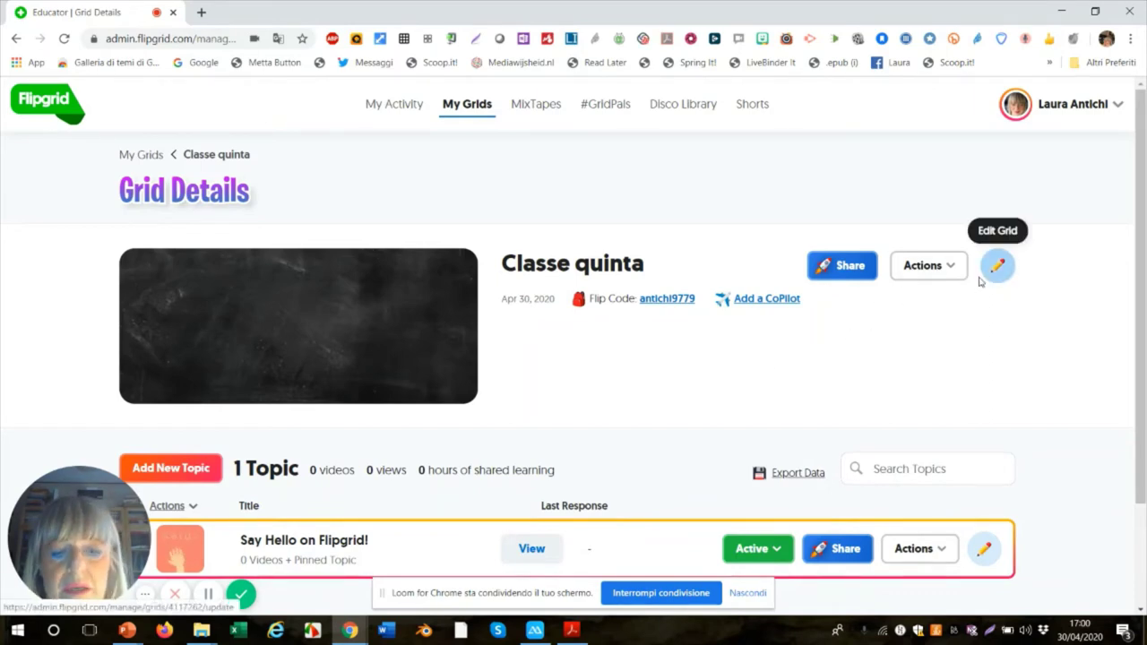
# - Scroll the Classe quinta Grid Details page to review its 'Say Hello on Flipgrid!' topic
pyautogui.scroll(-3, 627, 374)
pyautogui.scroll(3, 852, 260)
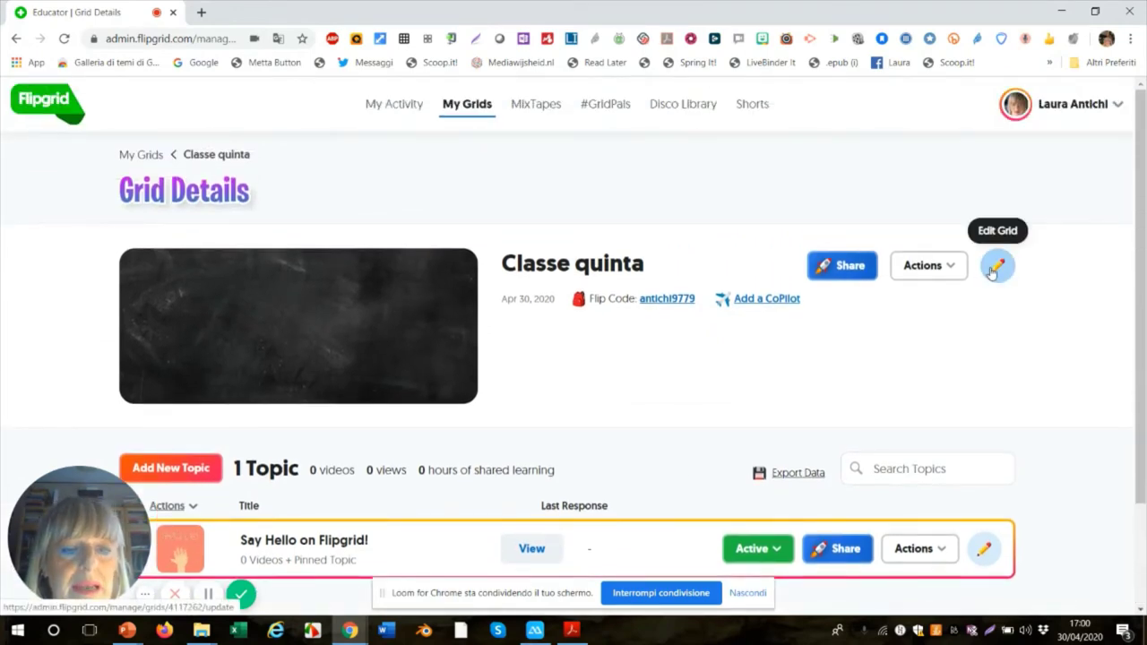
# - Edit the Classe quinta grid settings, keeping Student ID as the grid type
pyautogui.click(995, 267)
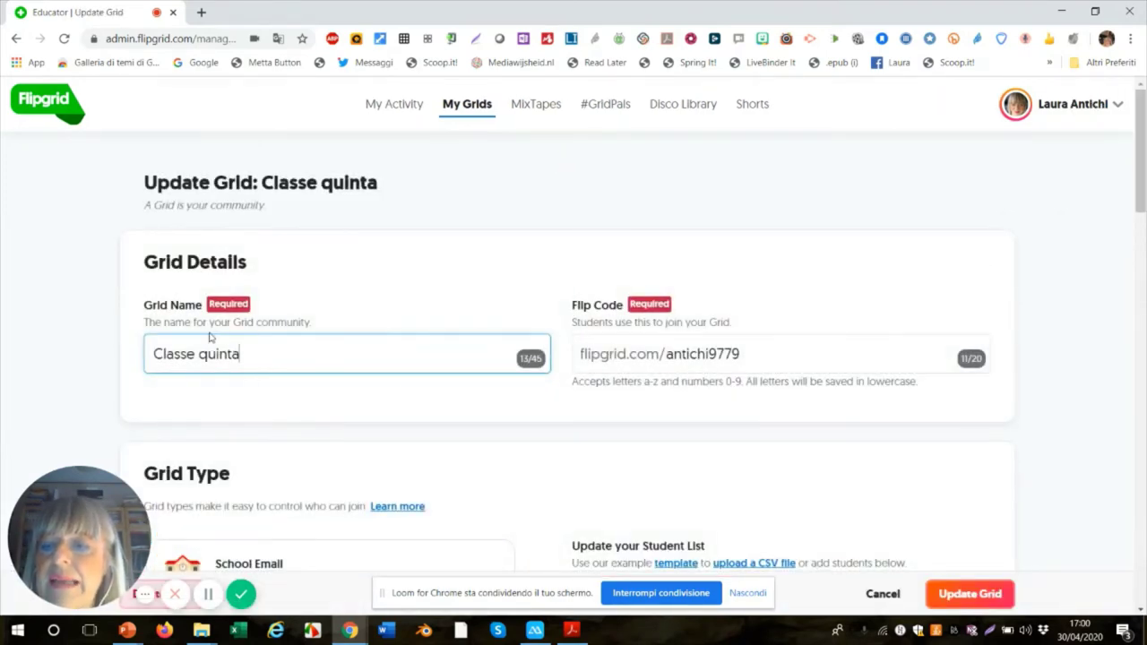
pyautogui.scroll(-1, 244, 348)
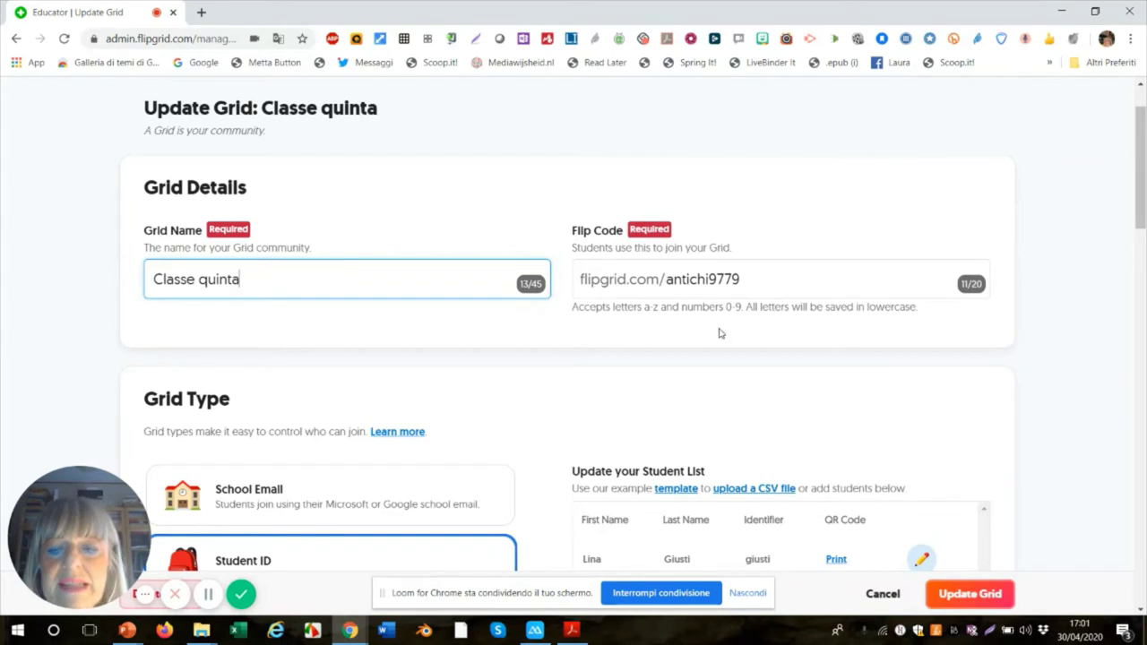
pyautogui.scroll(-1, 634, 347)
pyautogui.scroll(-2, 634, 347)
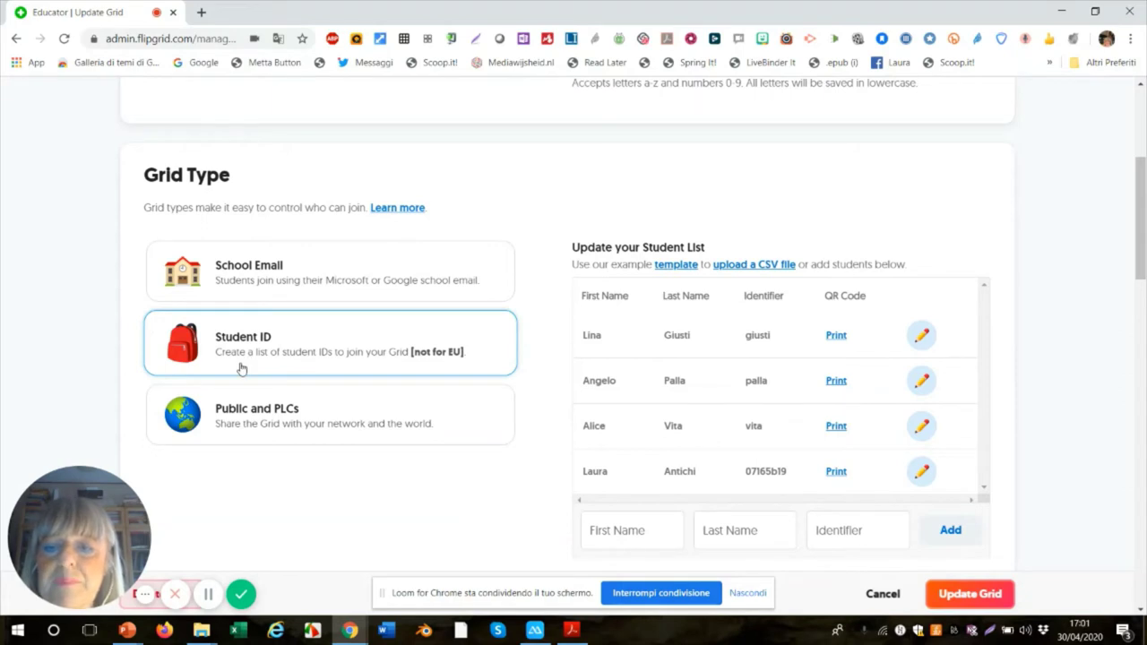
pyautogui.click(240, 369)
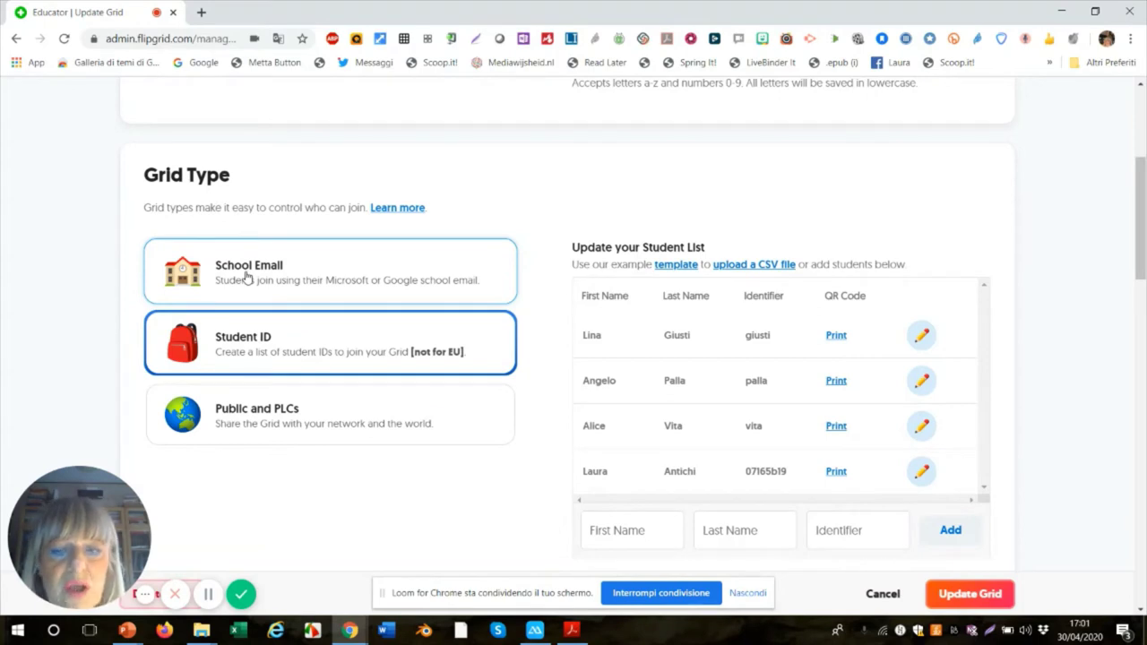
pyautogui.click(247, 277)
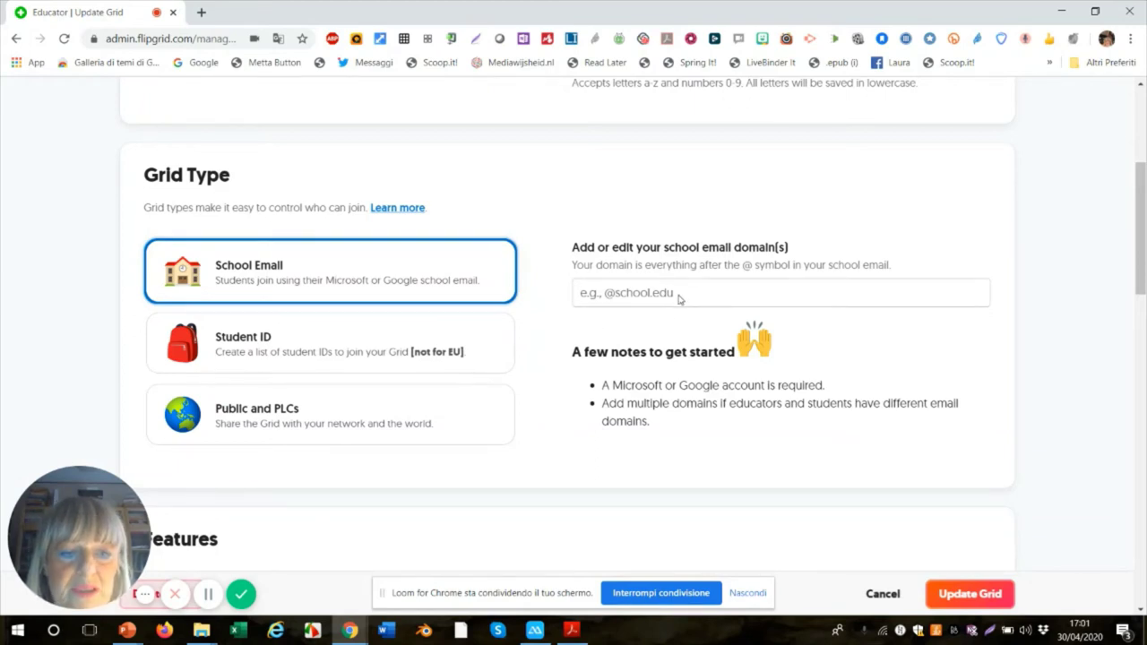
pyautogui.click(674, 296)
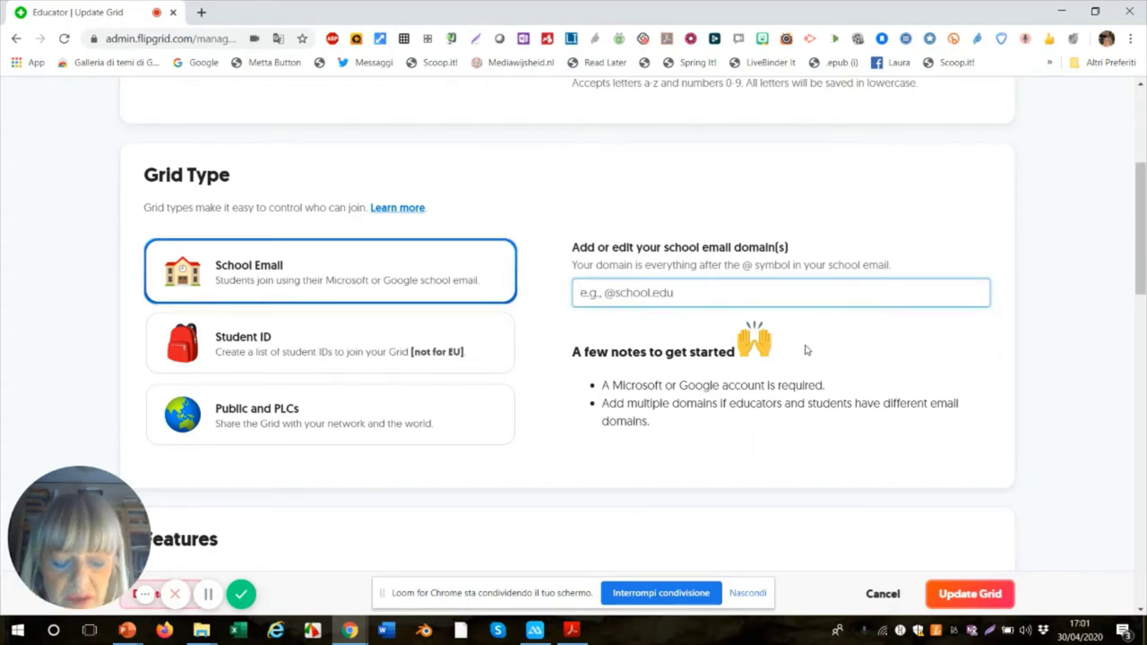
pyautogui.write('liceo')
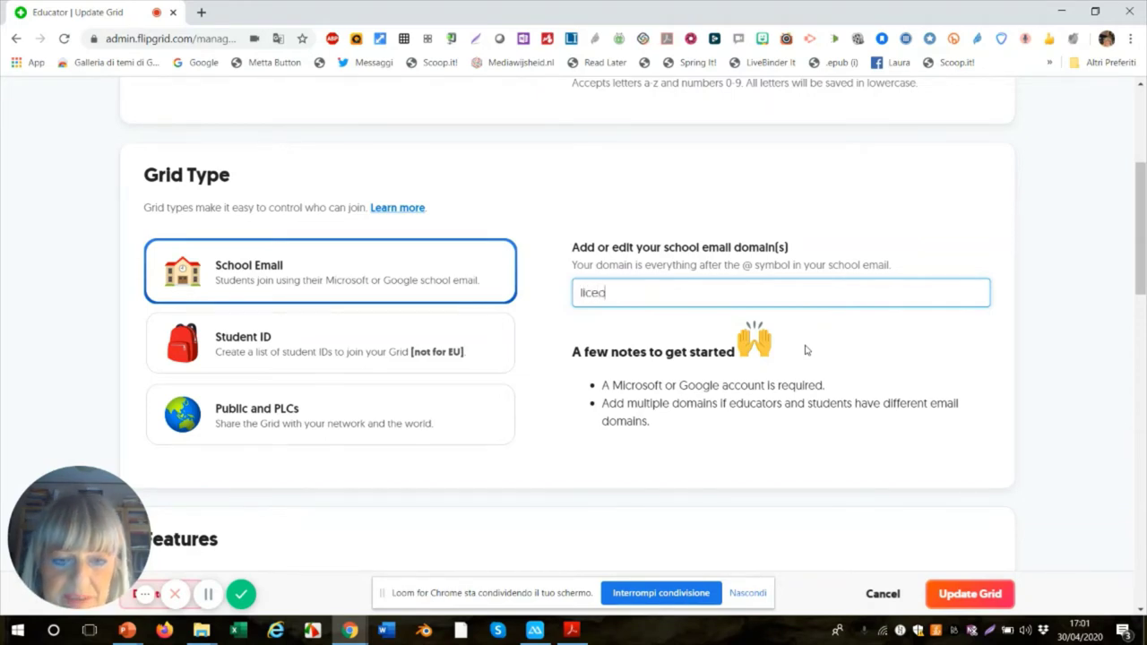
pyautogui.write('omoro')
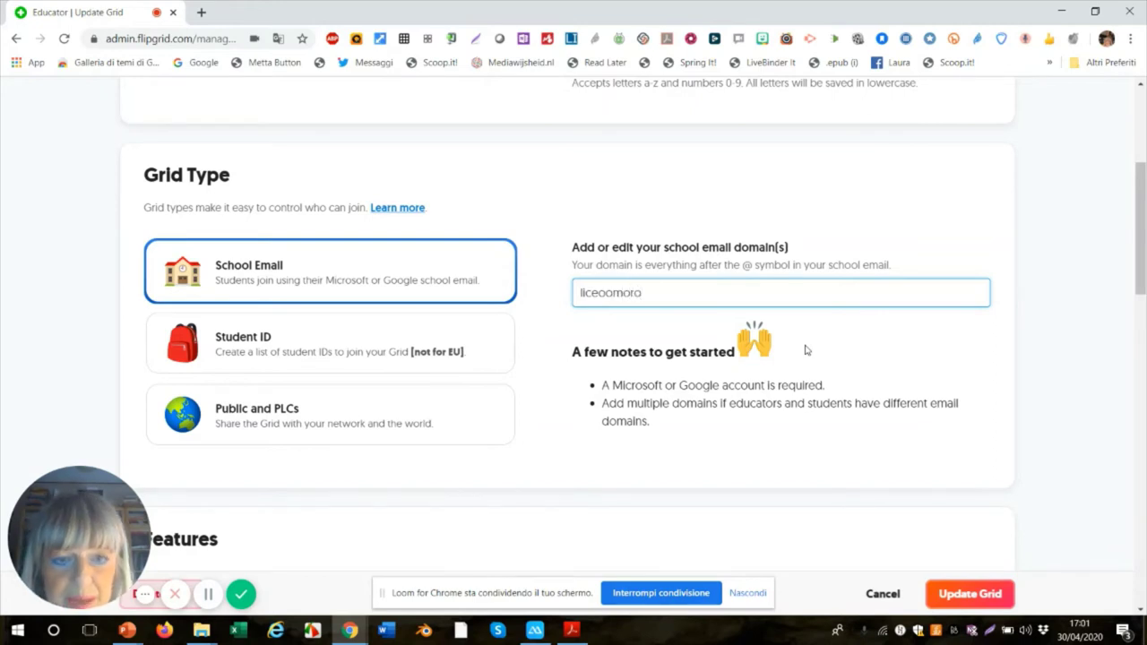
pyautogui.press('BackSpace')
pyautogui.press('BackSpace')
pyautogui.press('BackSpace')
pyautogui.press('BackSpace')
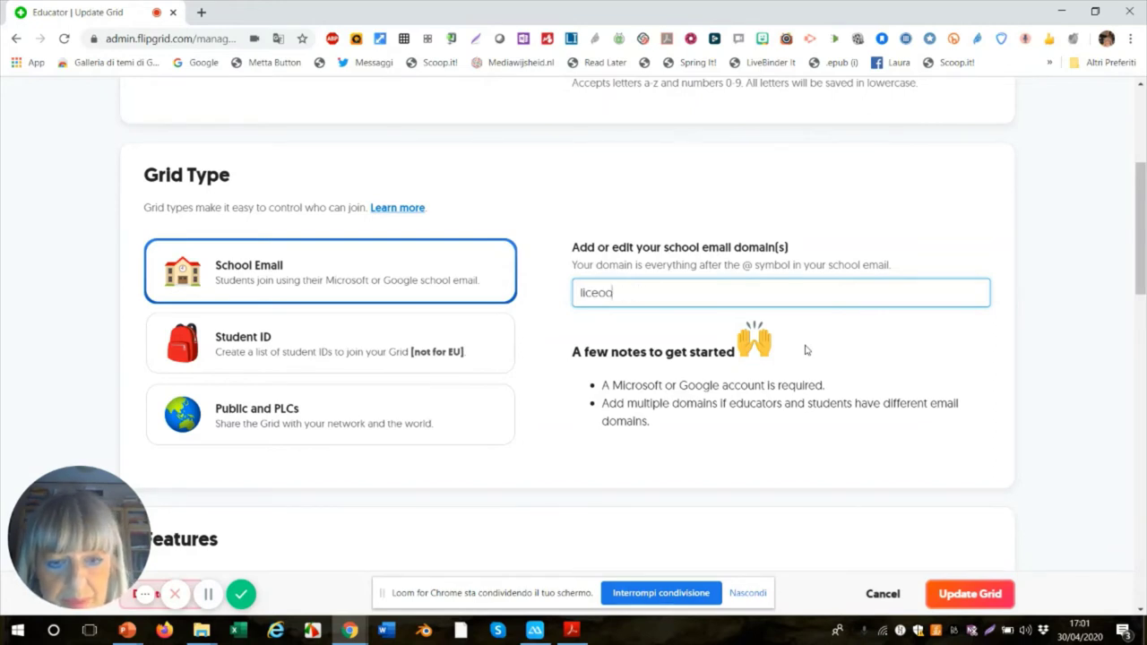
pyautogui.write('mero')
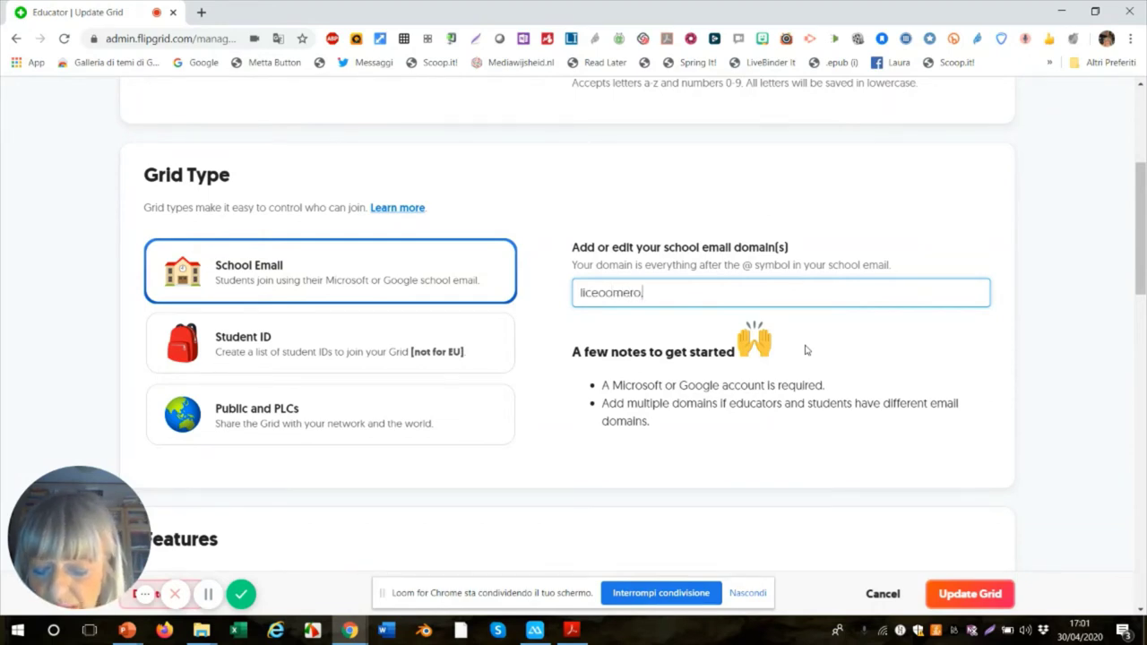
pyautogui.write('.com')
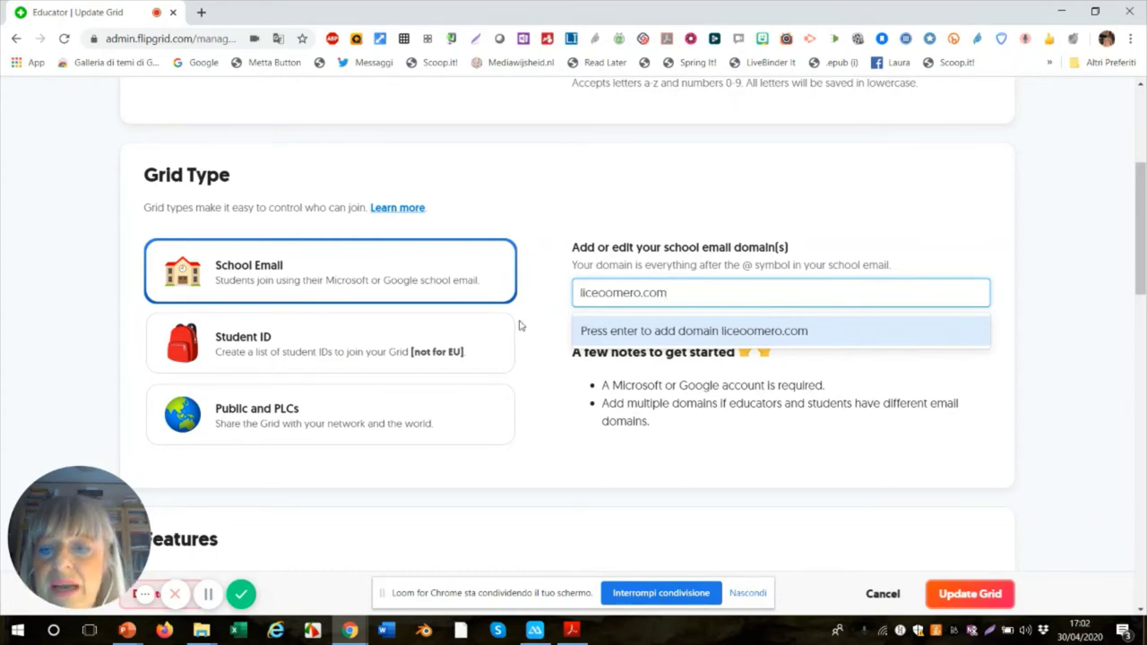
pyautogui.click(329, 358)
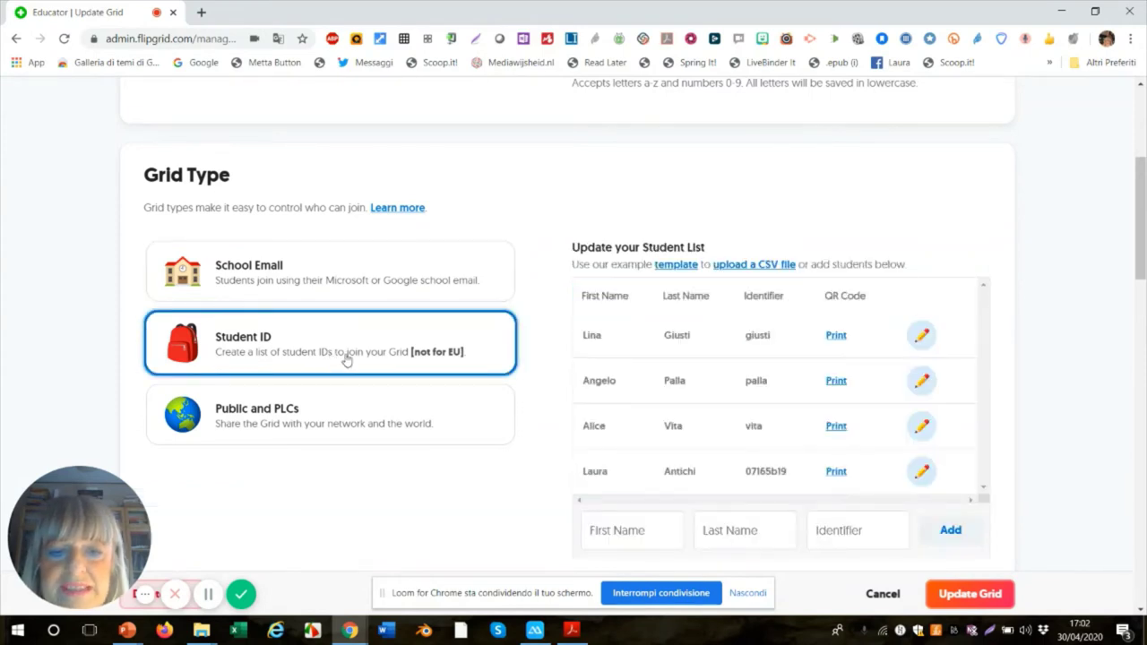
pyautogui.scroll(-1, 554, 327)
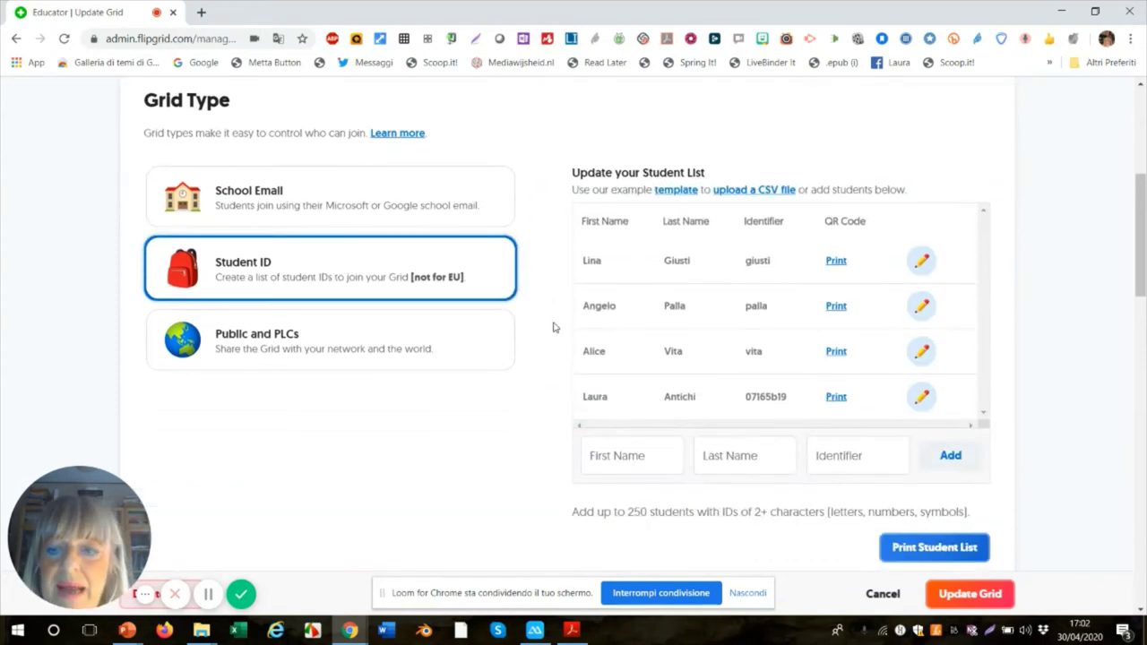
pyautogui.scroll(-1, 554, 327)
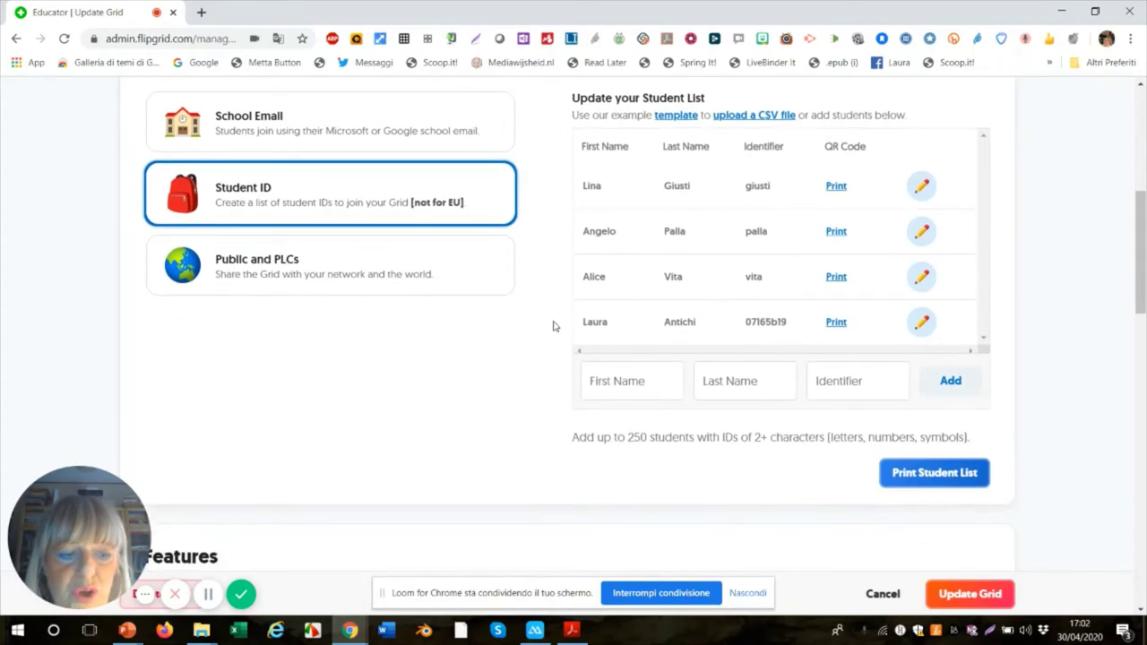
pyautogui.scroll(1, 553, 327)
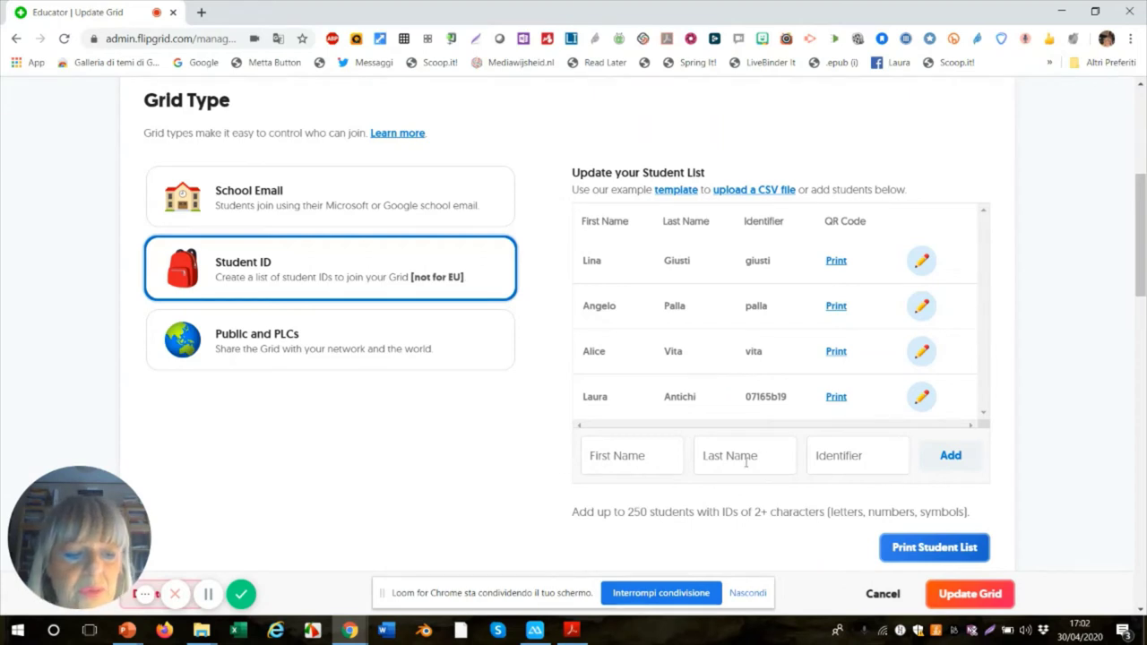
pyautogui.scroll(-1, 749, 463)
pyautogui.scroll(-3, 753, 466)
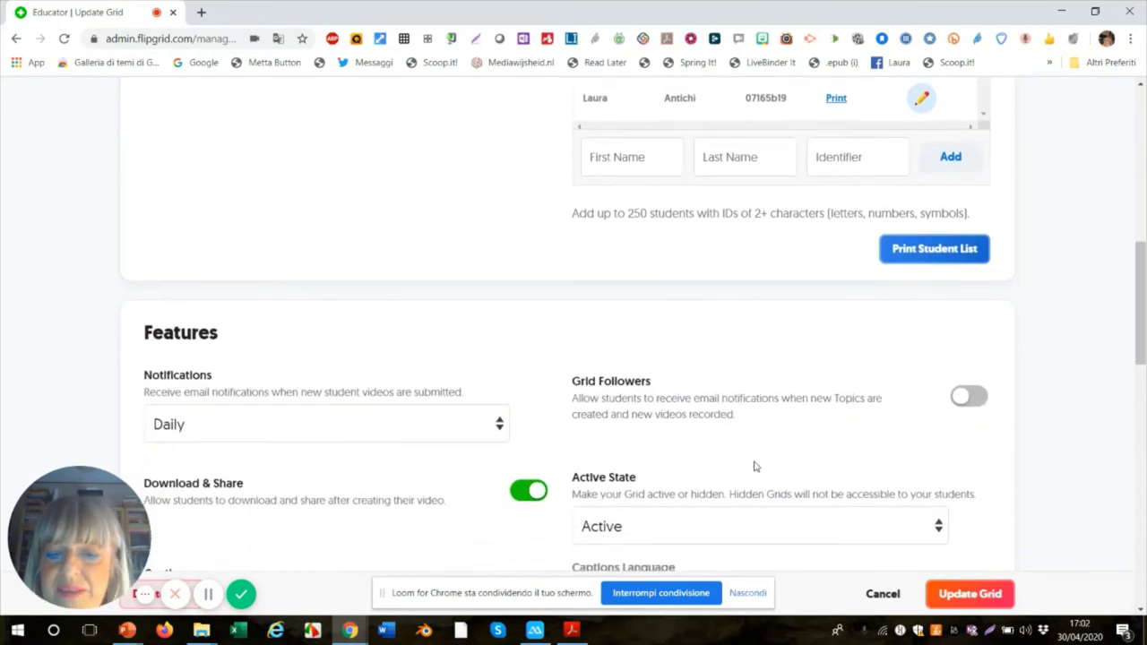
pyautogui.scroll(-1, 754, 467)
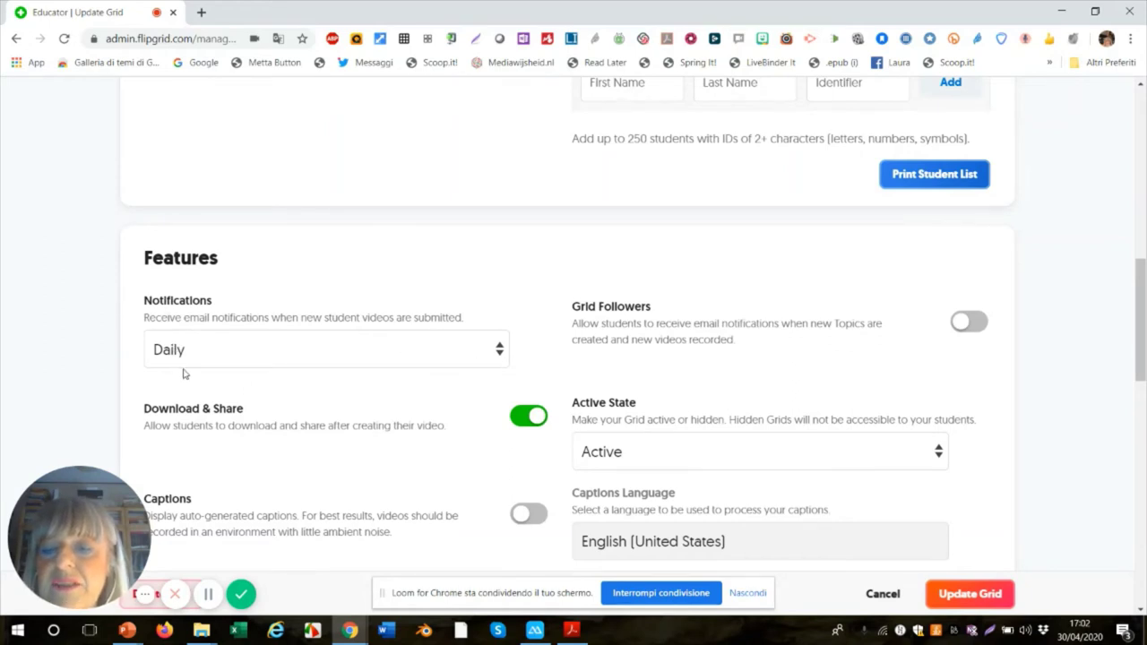
# - Leave video notifications at Daily and switch on Grid Followers for email updates
pyautogui.click(498, 356)
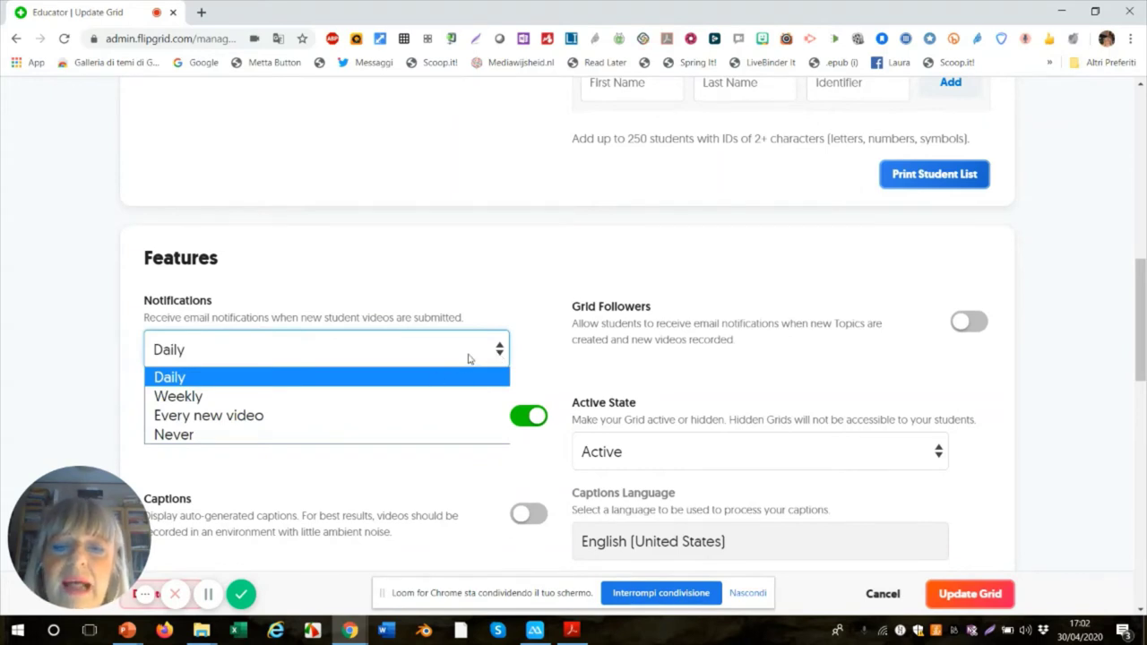
pyautogui.click(470, 358)
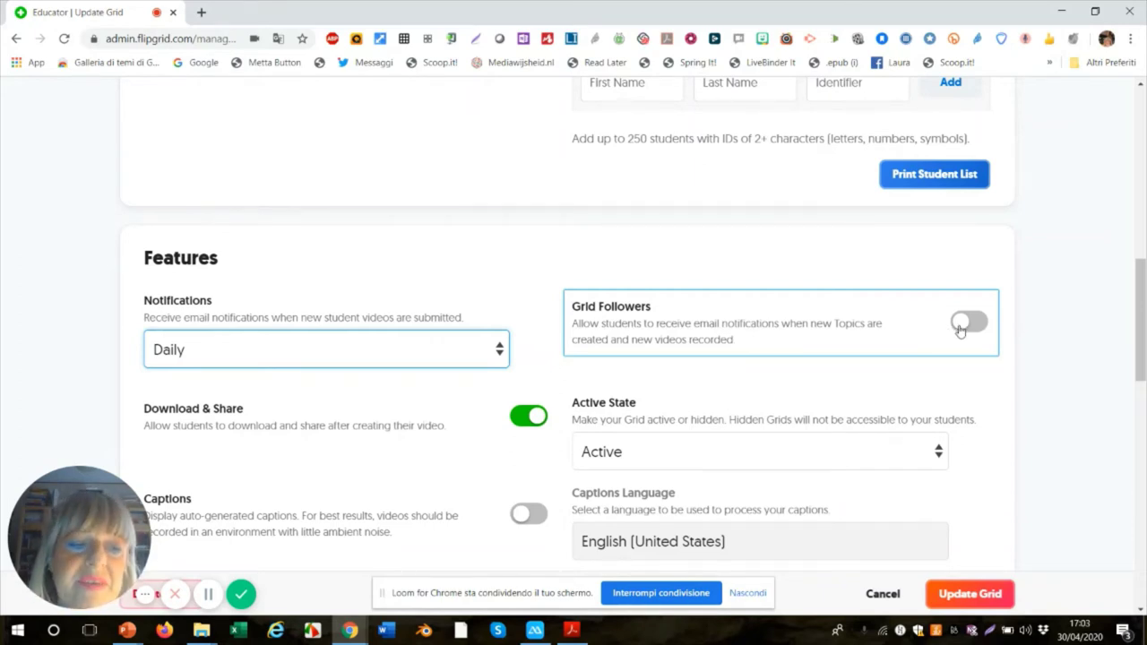
pyautogui.click(960, 330)
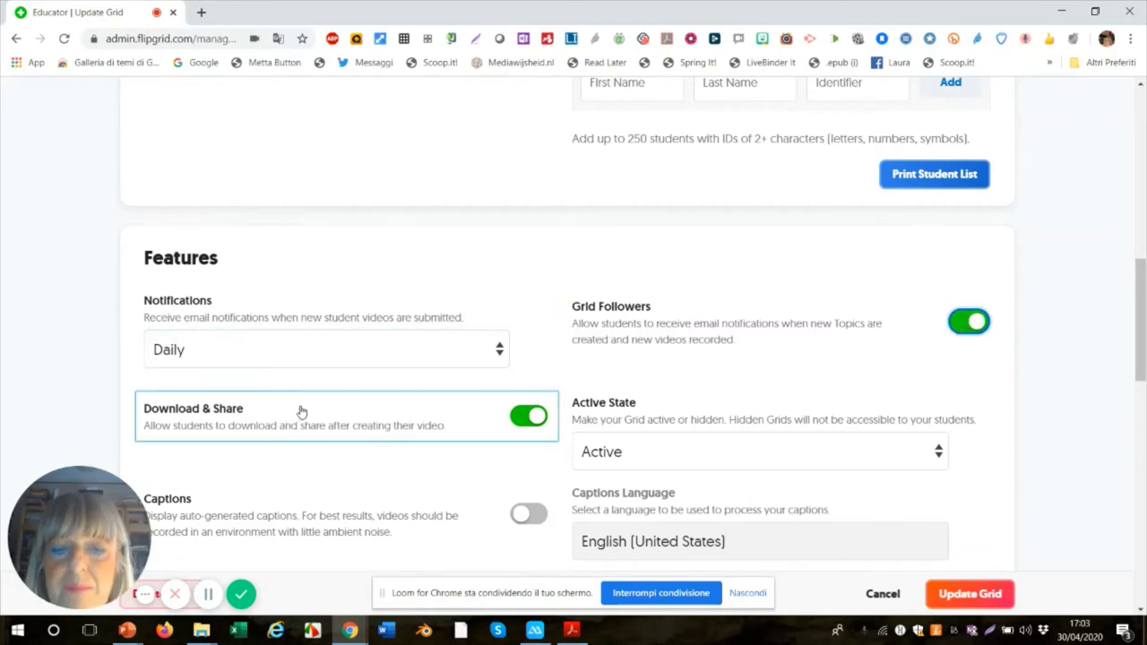
pyautogui.scroll(-2, 568, 391)
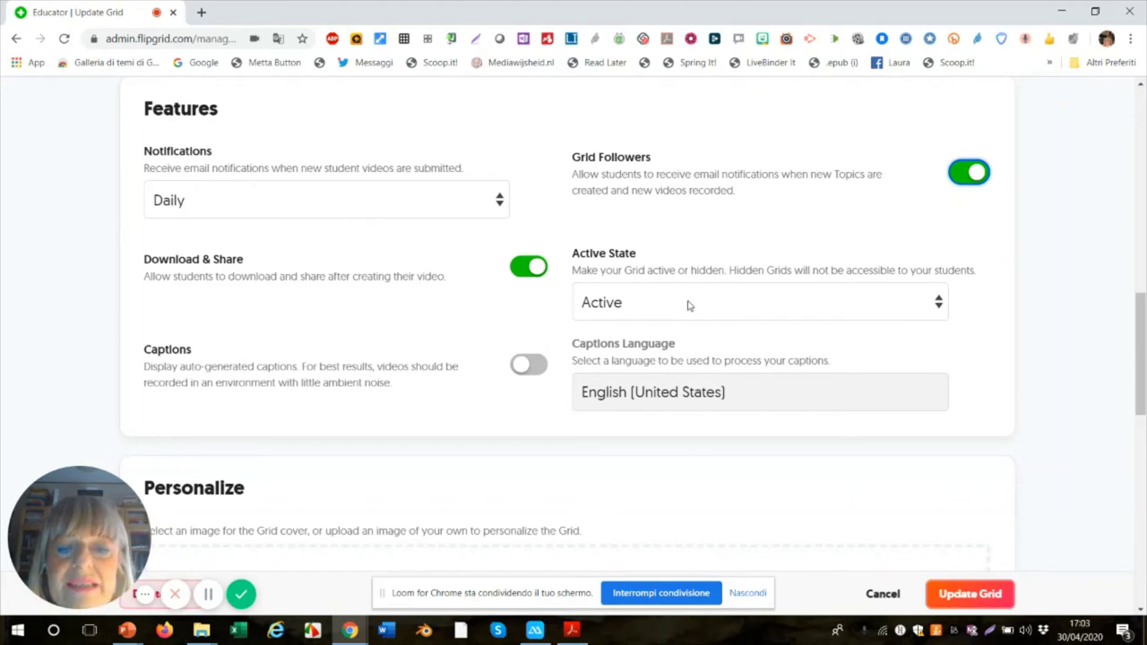
pyautogui.scroll(-1, 690, 304)
pyautogui.scroll(-1, 691, 304)
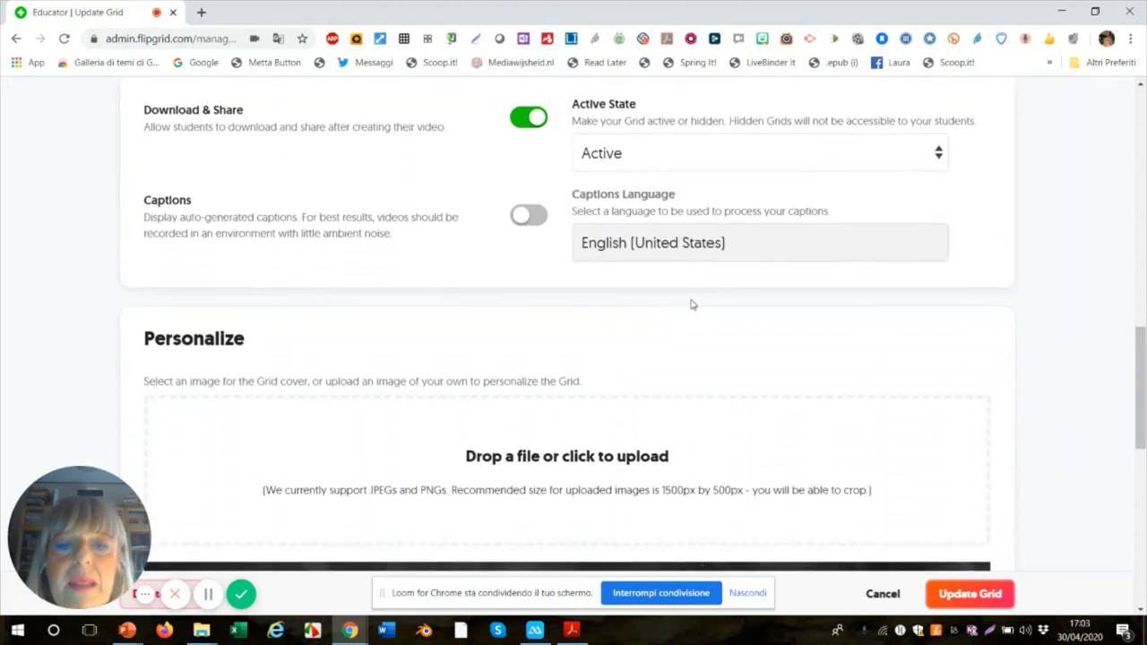
pyautogui.click(527, 224)
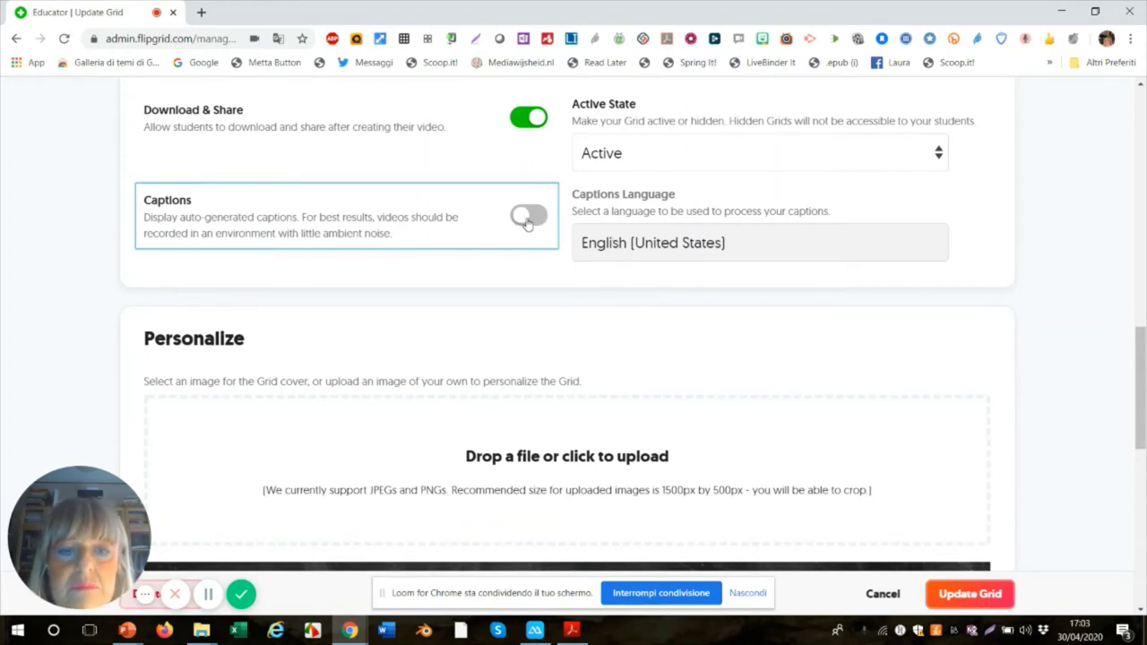
pyautogui.scroll(-1, 520, 307)
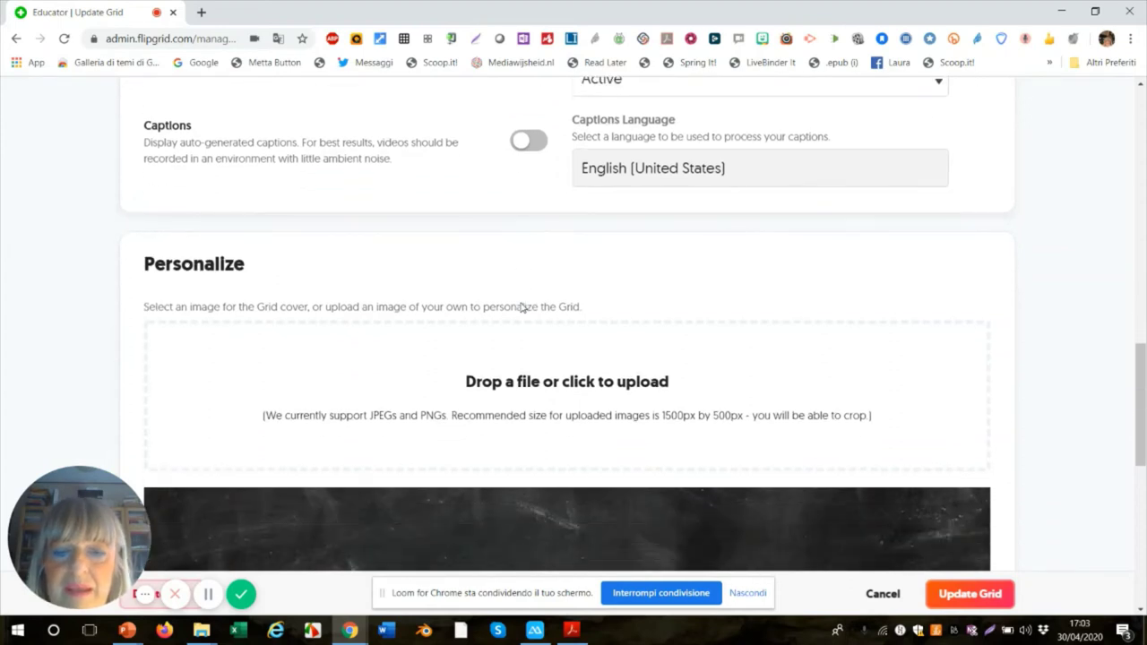
pyautogui.scroll(-1, 521, 308)
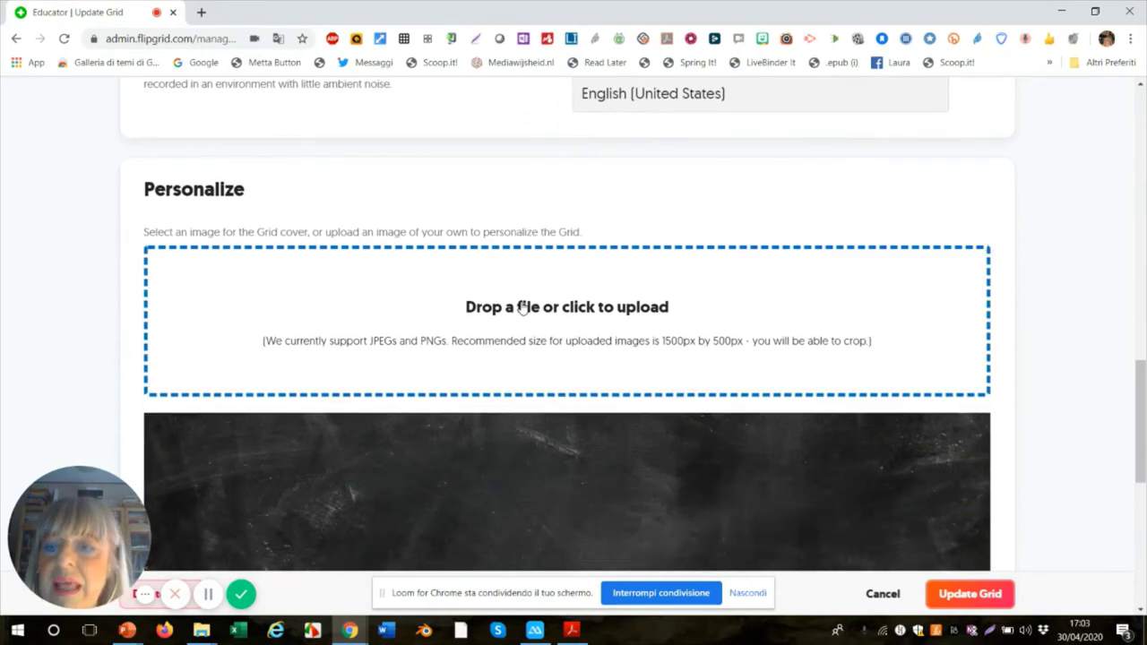
pyautogui.scroll(-1, 523, 307)
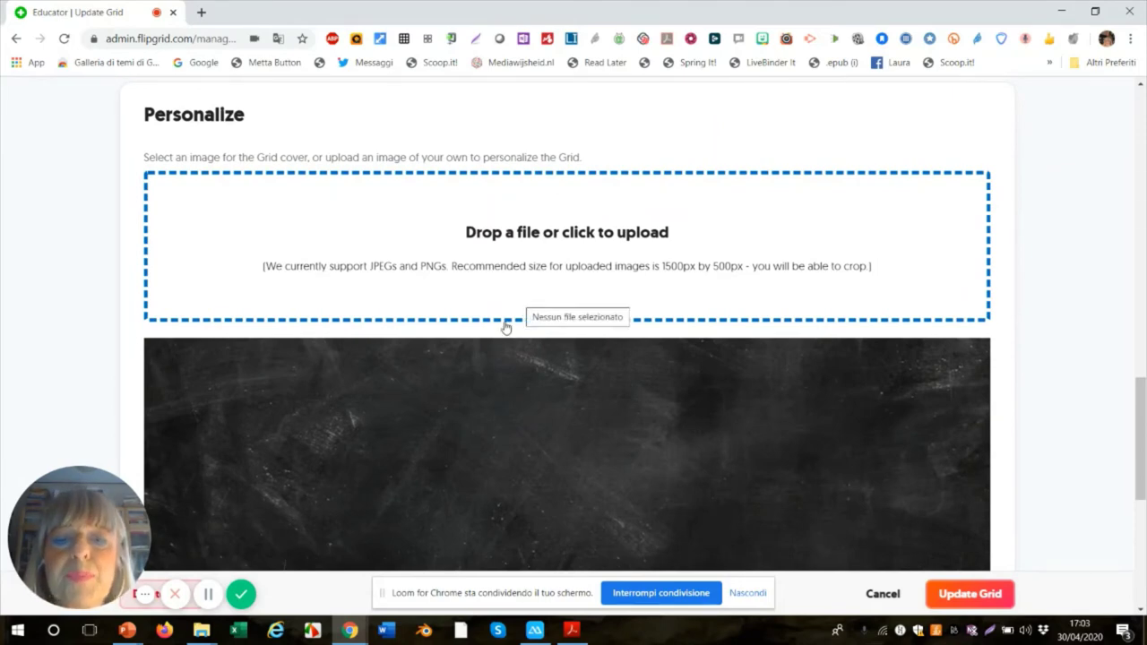
pyautogui.scroll(-1, 504, 325)
pyautogui.scroll(1, 505, 327)
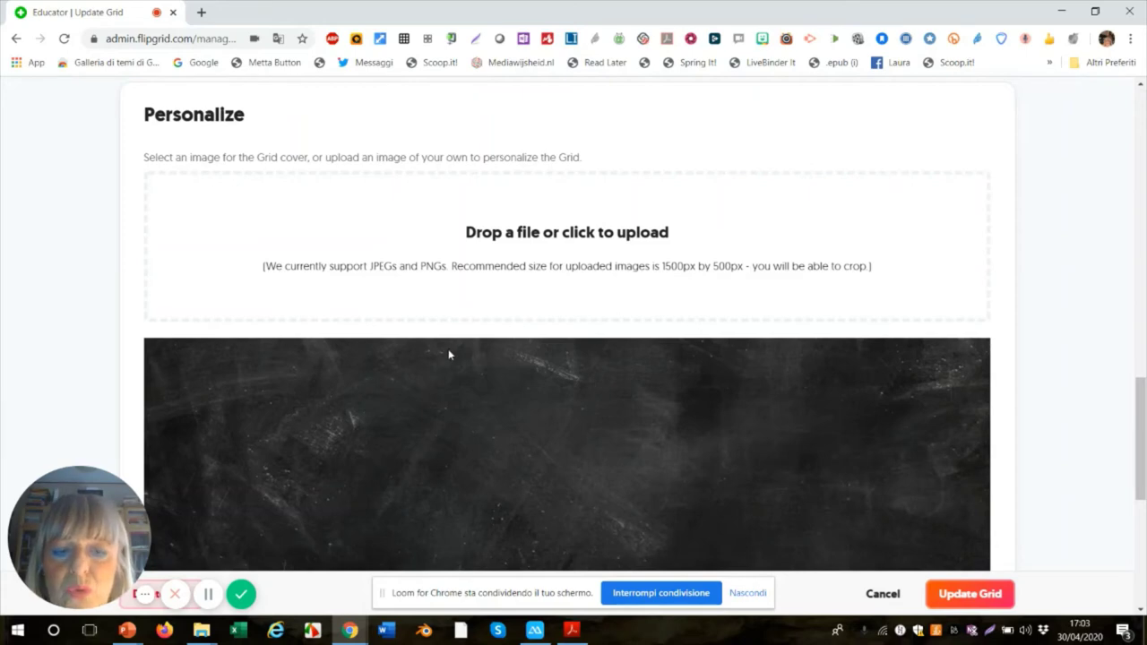
pyautogui.scroll(-3, 450, 355)
pyautogui.scroll(-1, 450, 356)
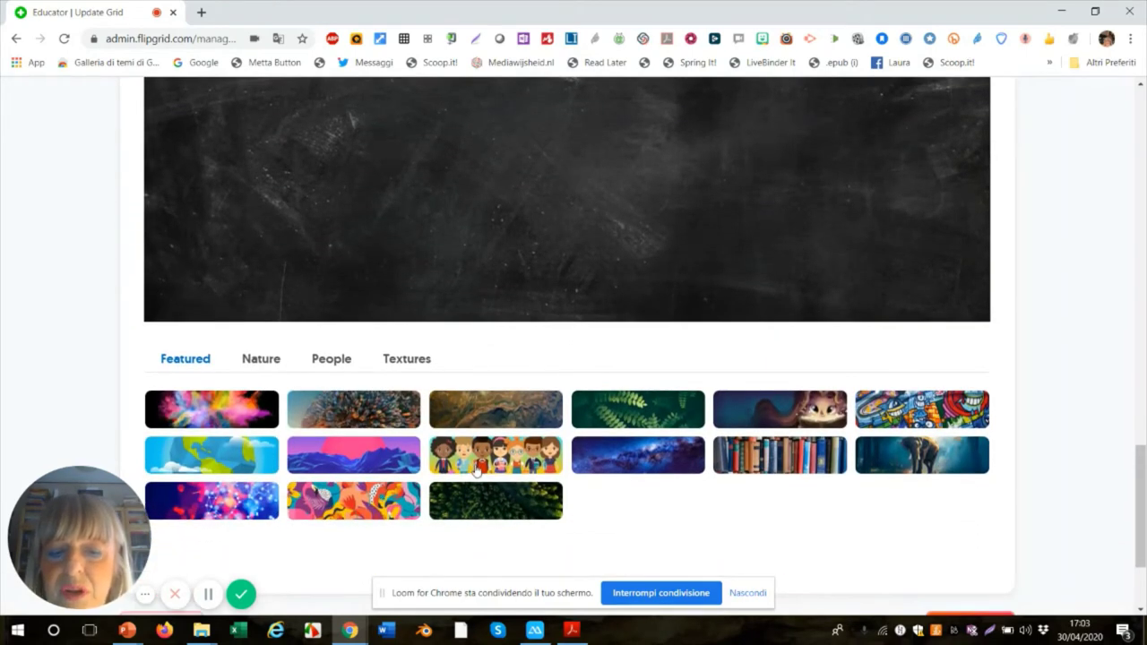
pyautogui.scroll(4, 475, 466)
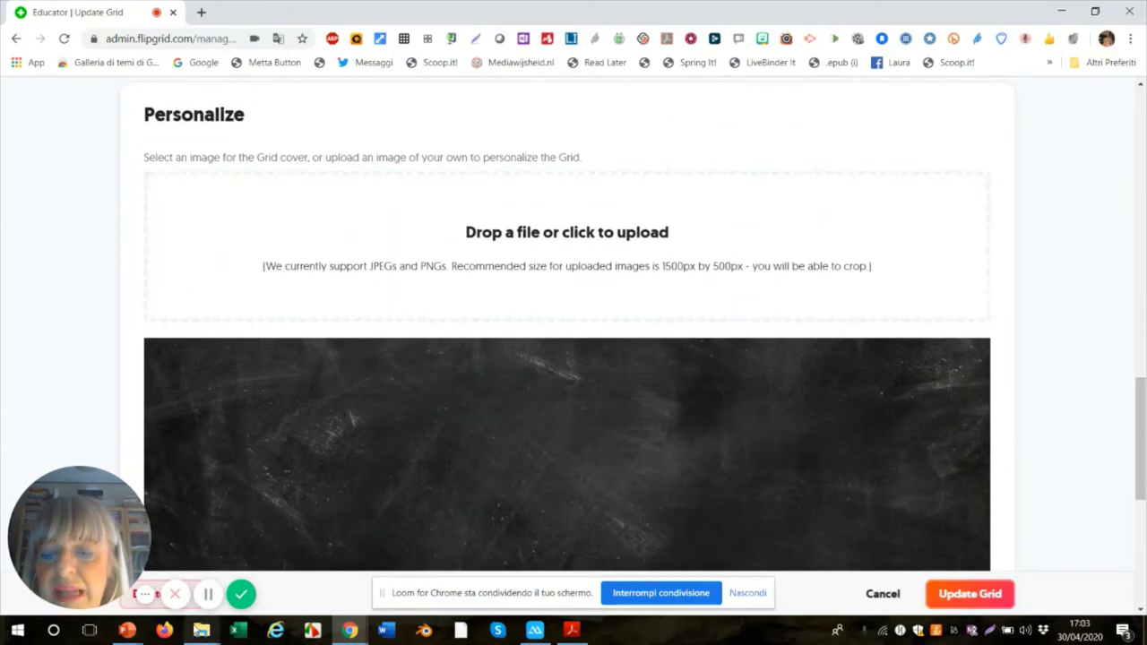
# - Drag Screenshot_3.jpg from the aprile2020 folder onto the cover upload area
pyautogui.moveTo(201, 631)
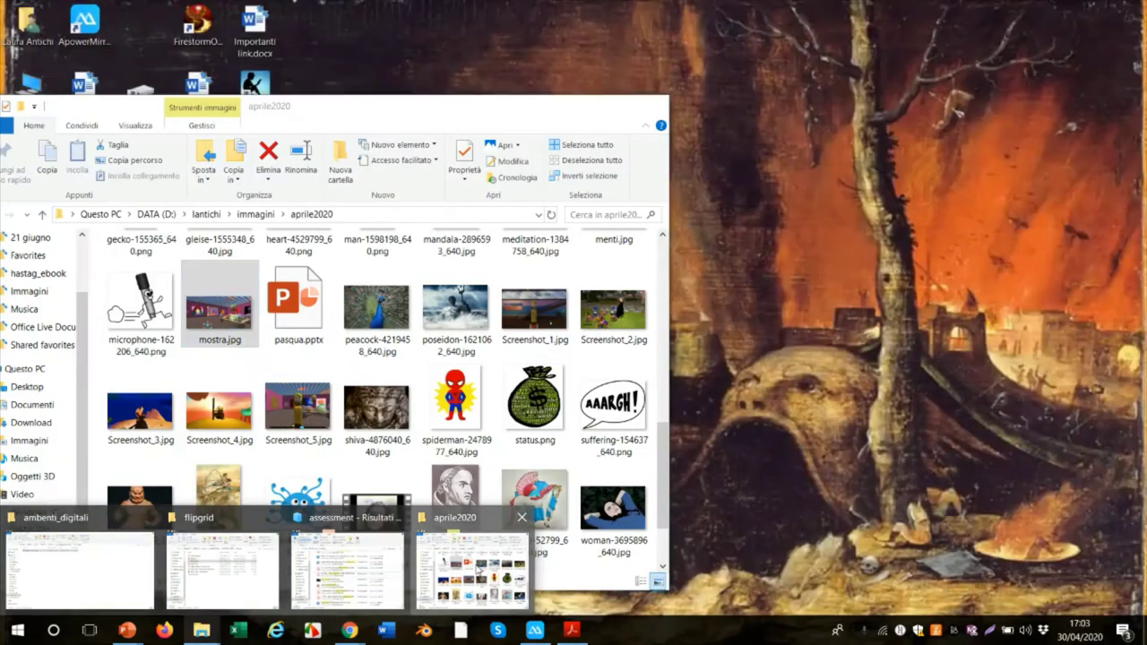
pyautogui.click(478, 570)
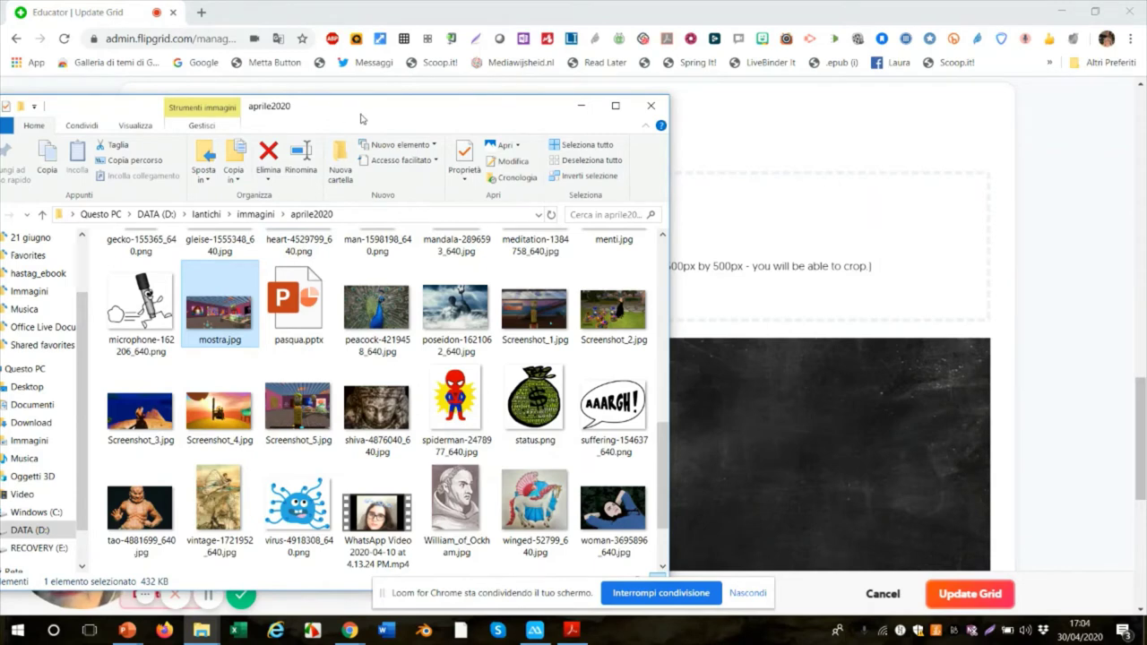
pyautogui.moveTo(361, 120); pyautogui.dragTo(253, 85)
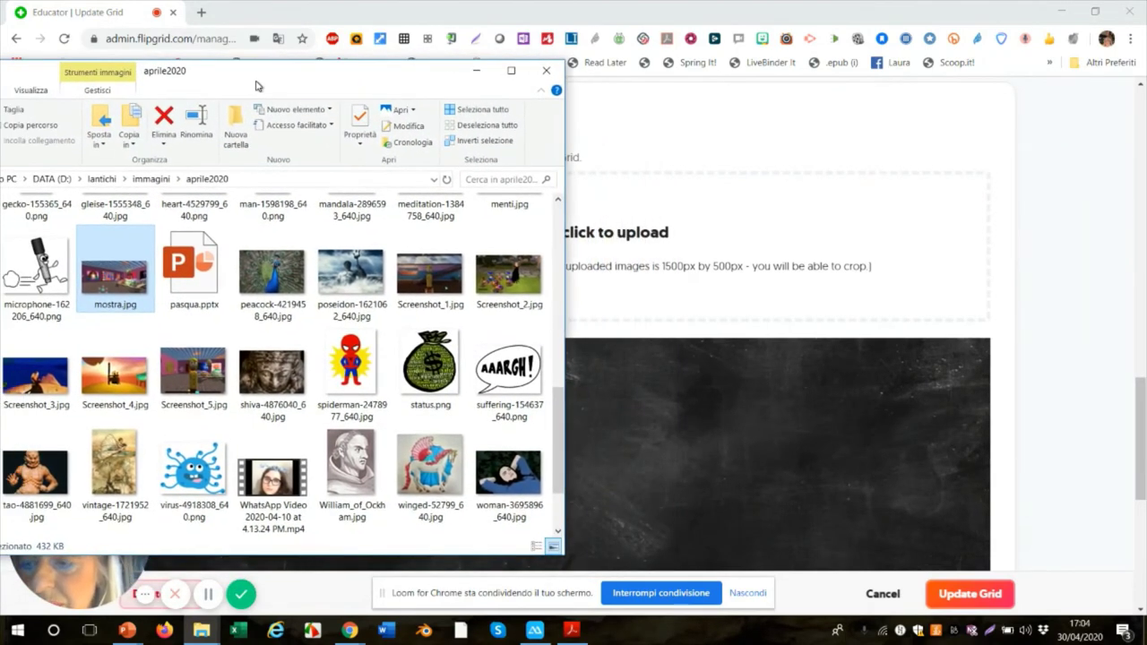
pyautogui.moveTo(37, 399); pyautogui.dragTo(686, 266)
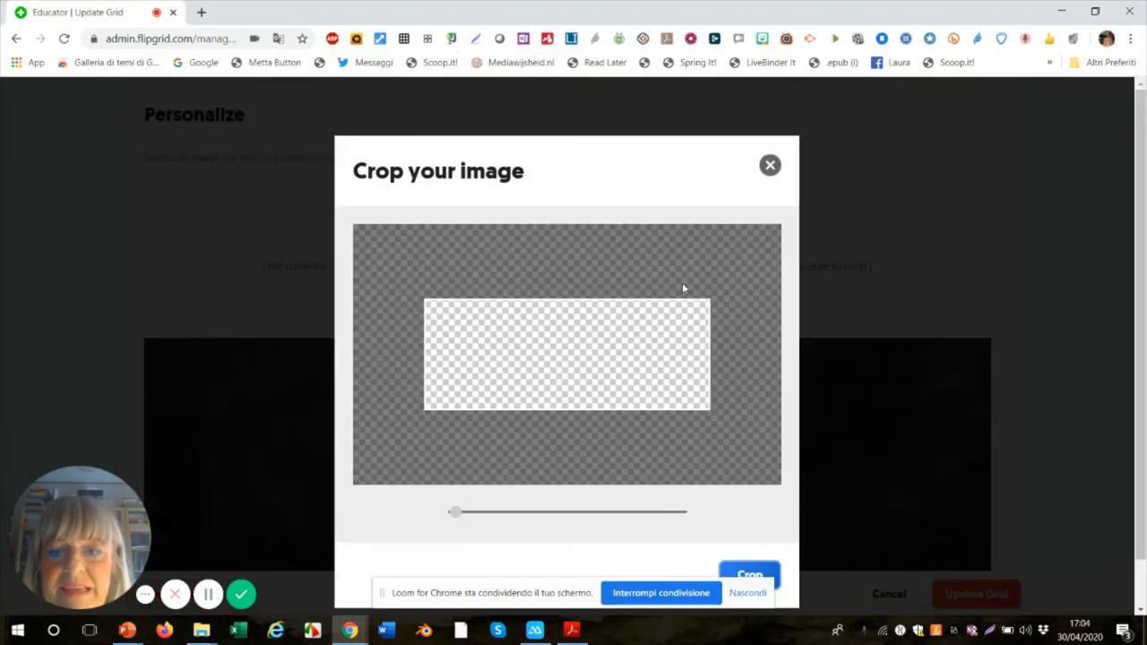
# - Crop the uploaded Screenshot_3.jpg and apply it as the grid cover
pyautogui.click(745, 576)
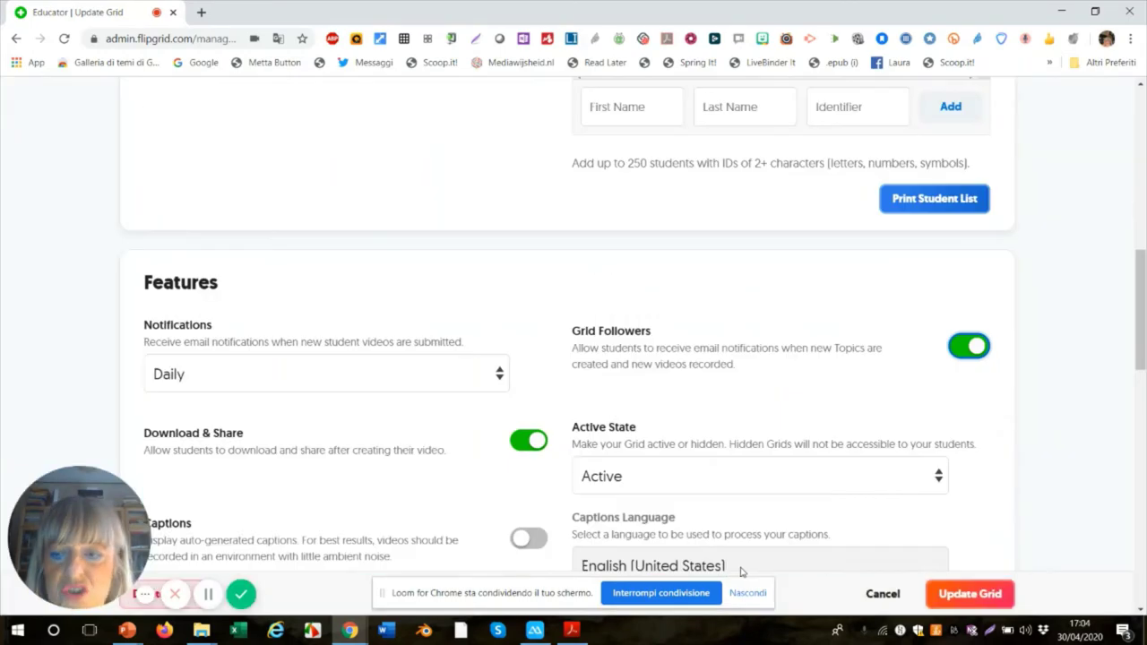
pyautogui.scroll(4, 736, 569)
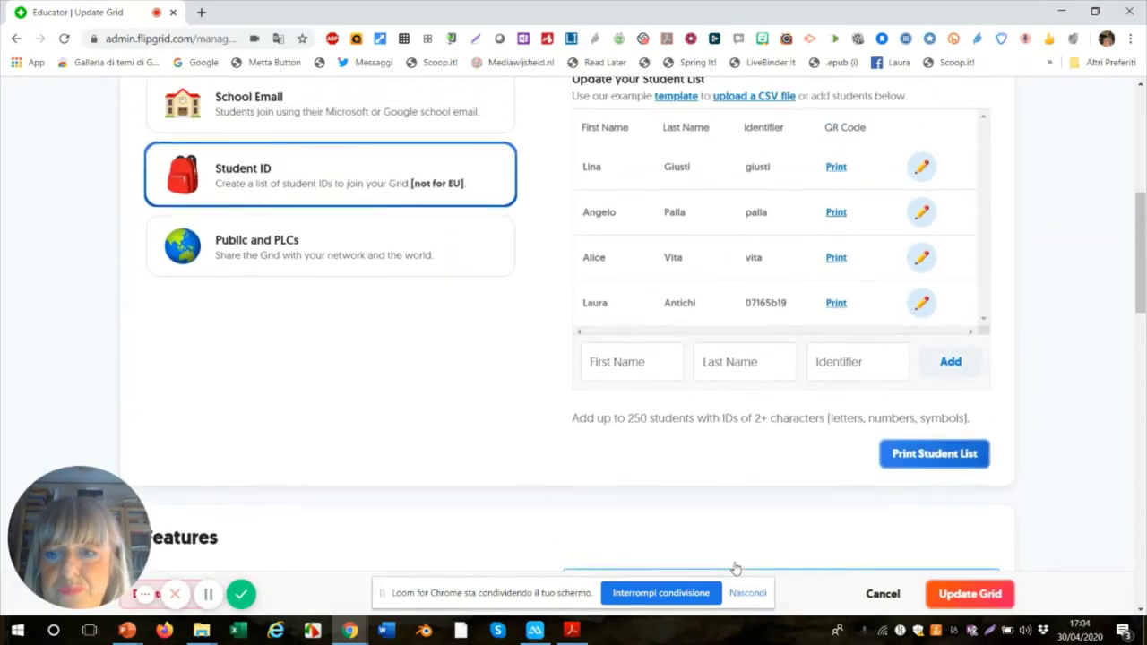
pyautogui.scroll(-15, 735, 566)
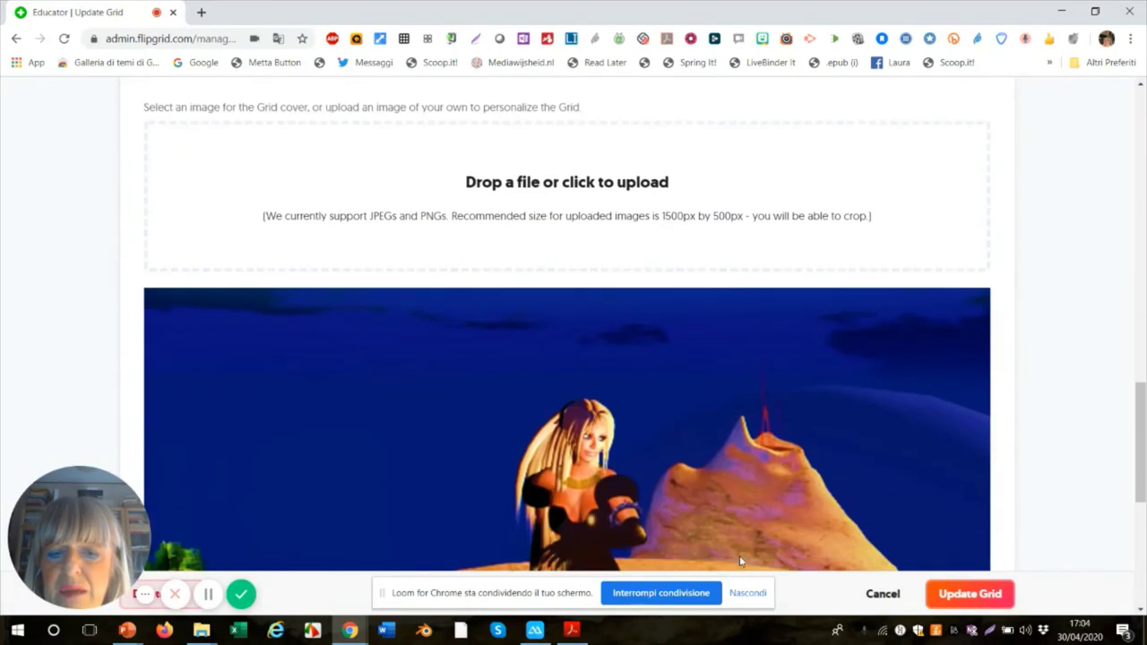
# - Save the Classe quinta grid edits, including the Screenshot_3.jpg cover, with Update Grid
pyautogui.scroll(-3, 739, 561)
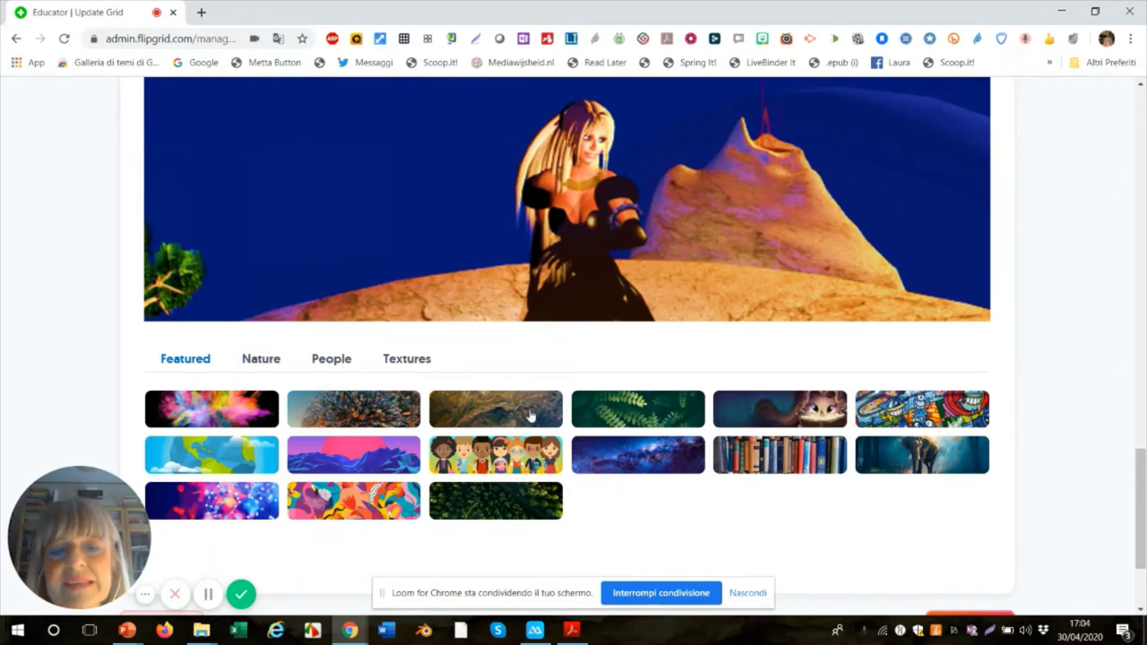
pyautogui.scroll(-2, 527, 385)
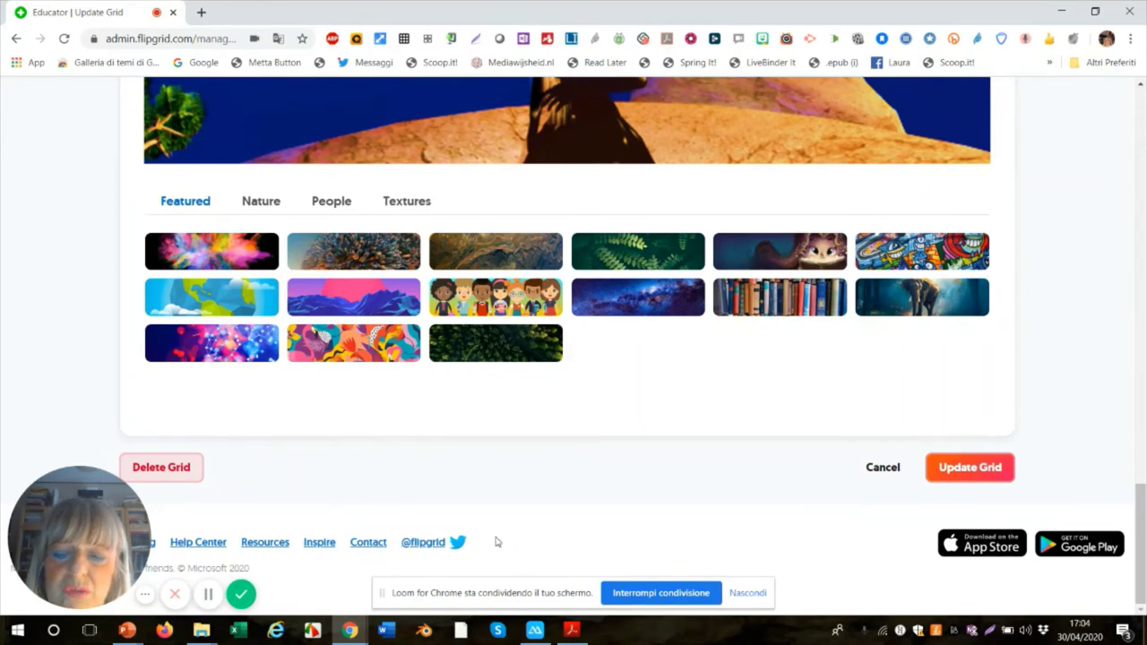
pyautogui.click(972, 475)
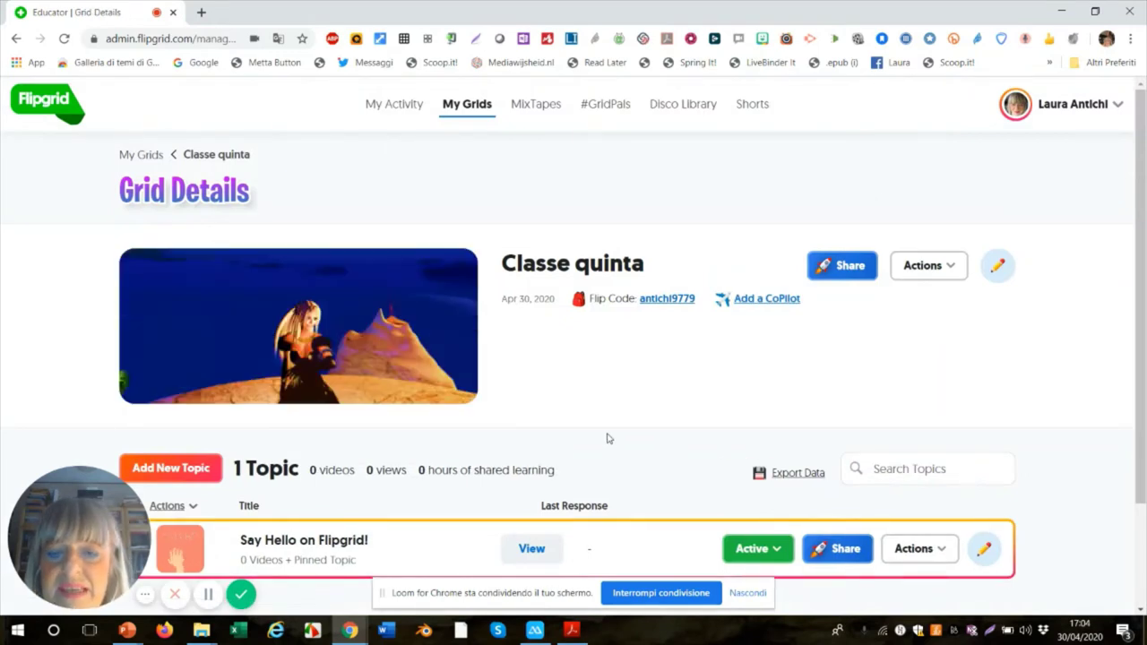
# - Add a new topic to the Classe quinta grid from its Grid Details page
pyautogui.scroll(-1, 598, 436)
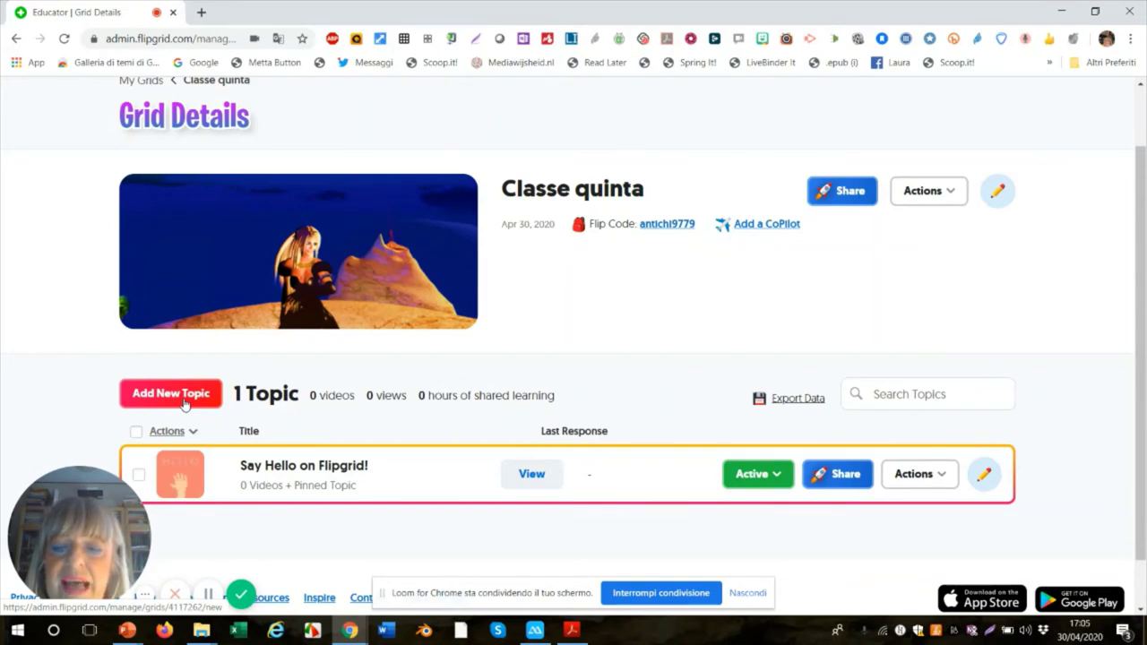
pyautogui.click(184, 398)
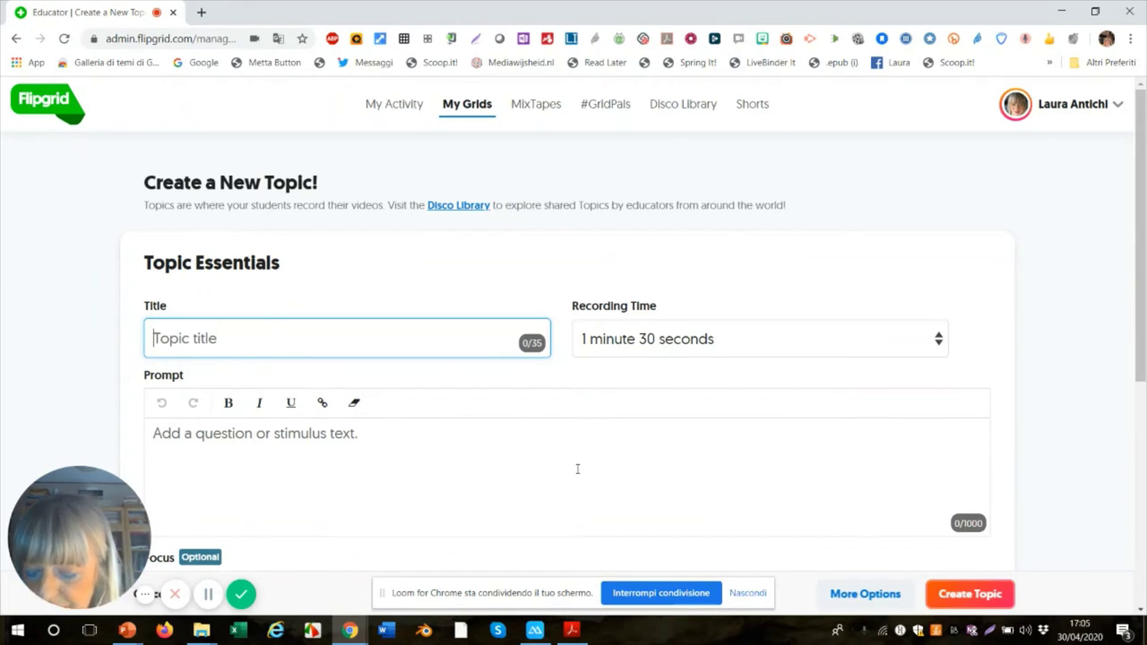
# - Title the new topic 'Presentati', replacing the initially typed 'Recensione'
pyautogui.write('Rec')
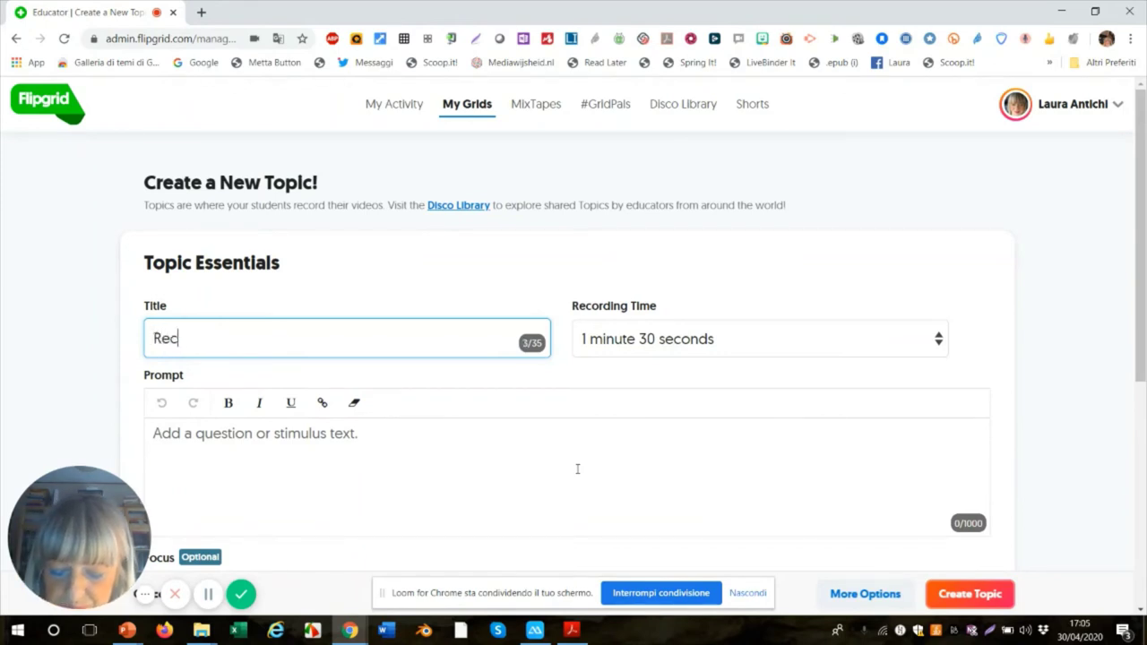
pyautogui.write('ensione')
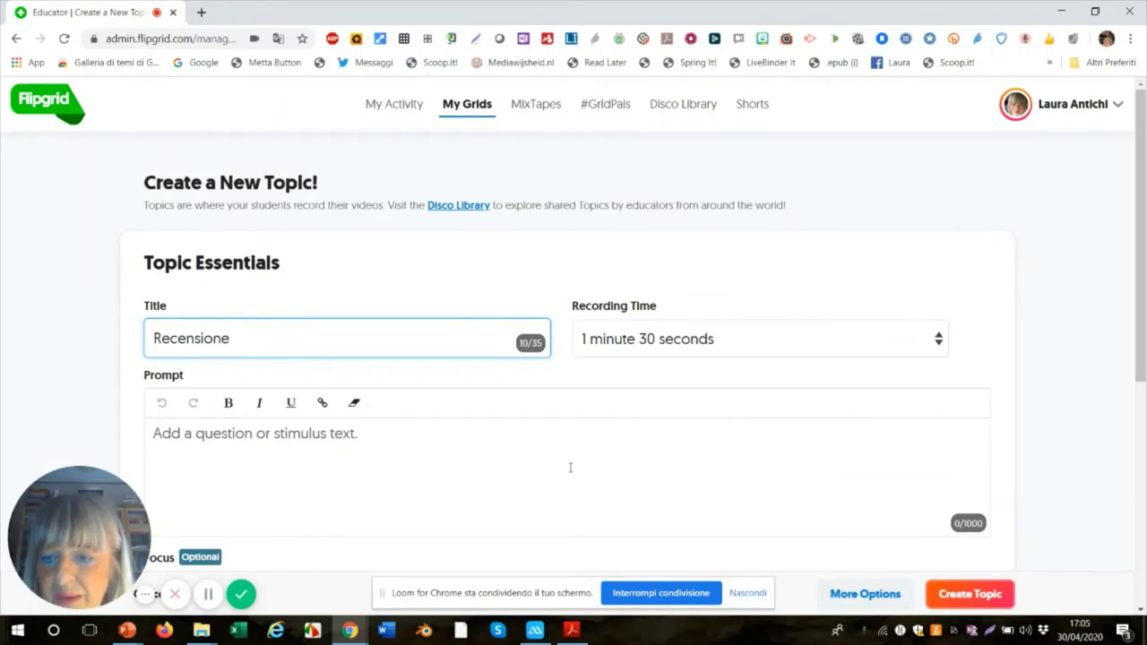
pyautogui.scroll(-2, 392, 425)
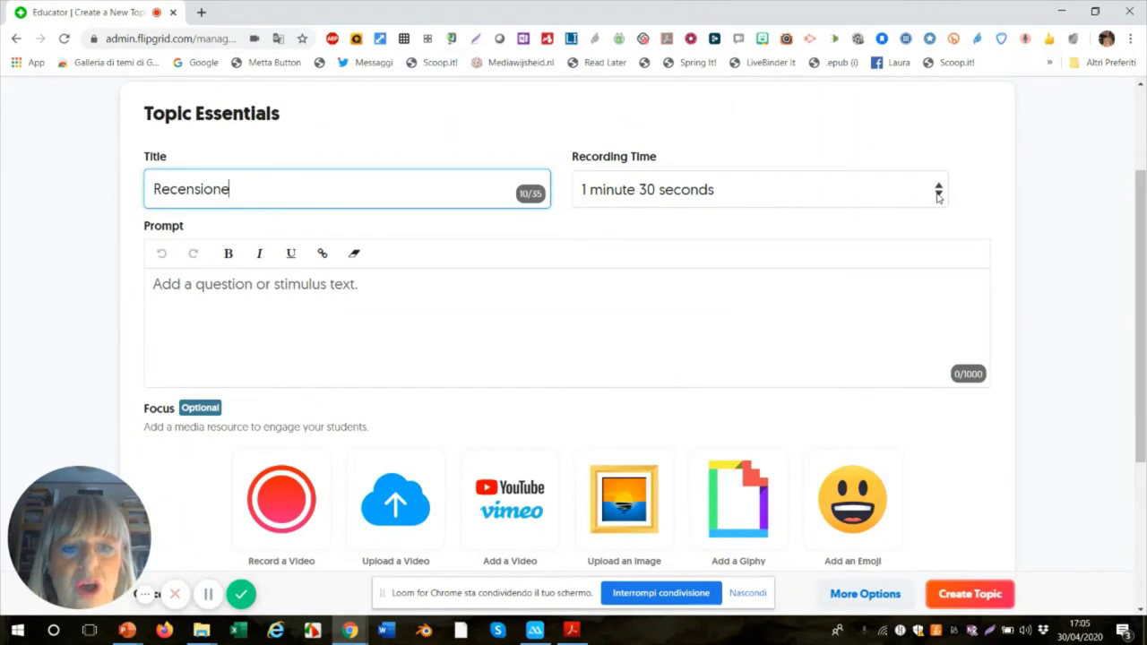
pyautogui.click(938, 196)
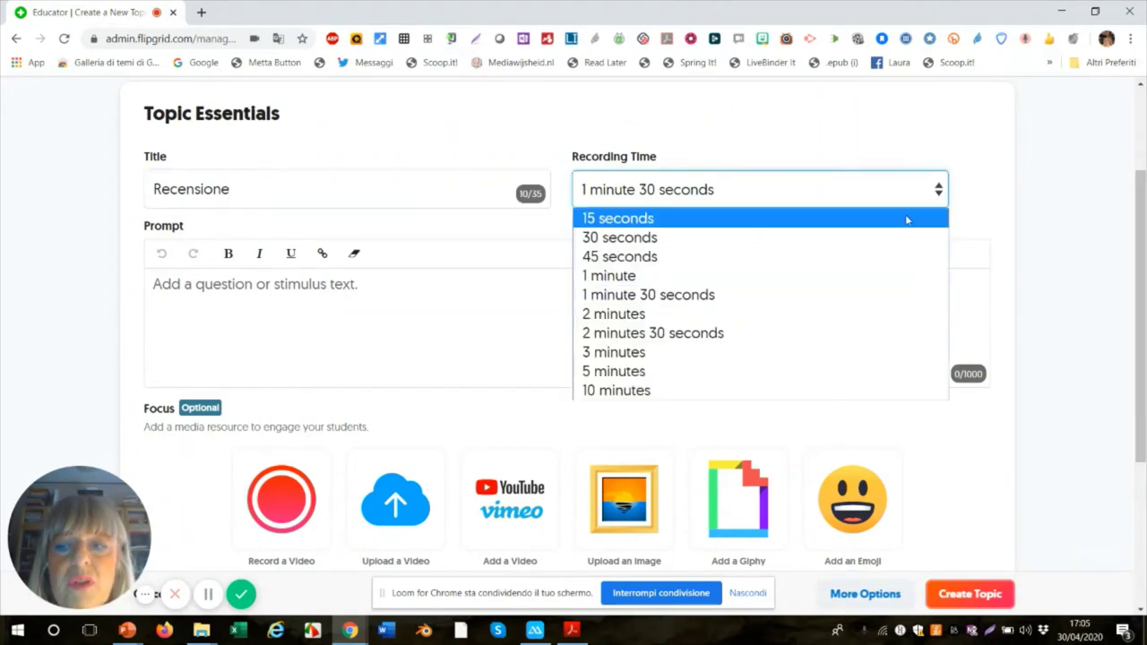
pyautogui.click(308, 198)
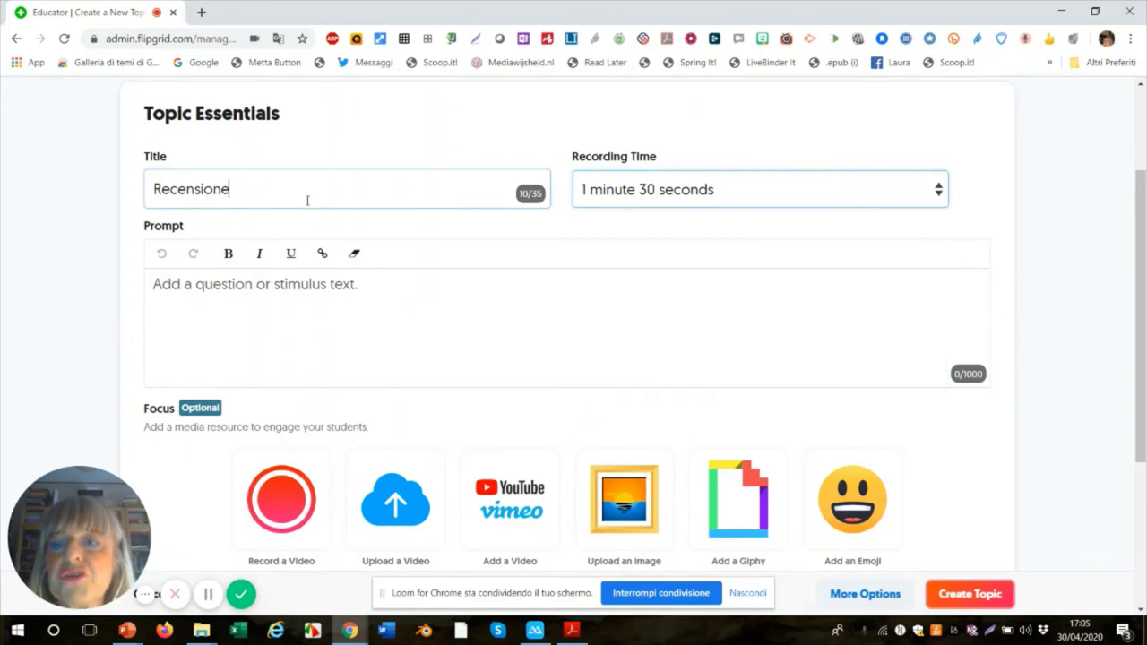
pyautogui.moveTo(233, 188); pyautogui.dragTo(128, 182)
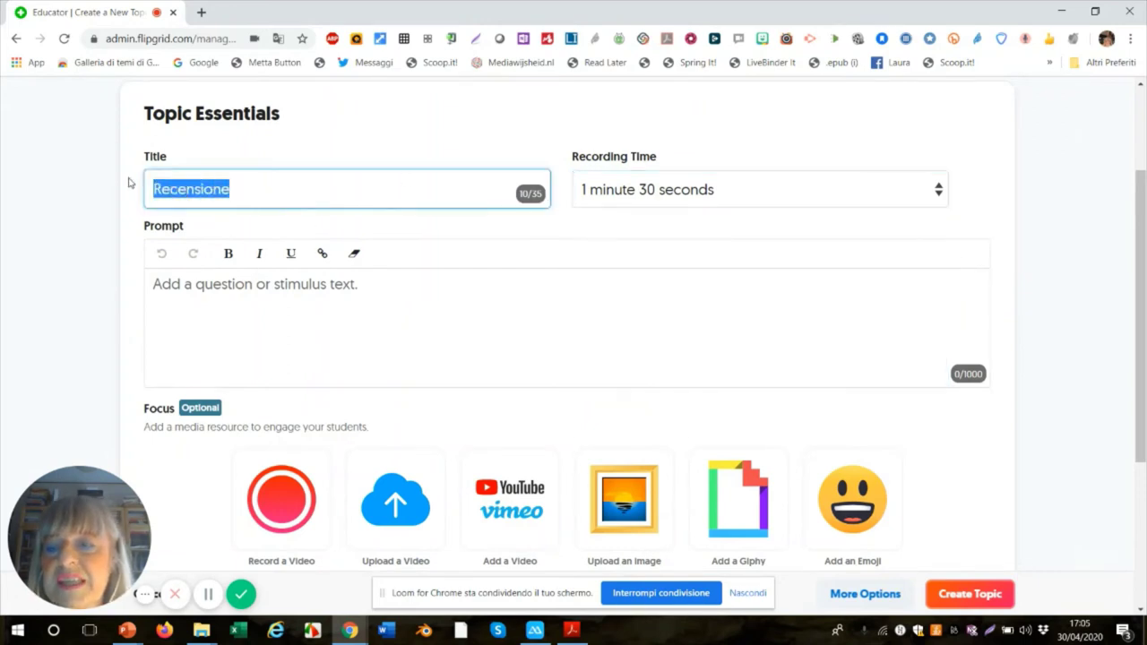
pyautogui.write('Pr')
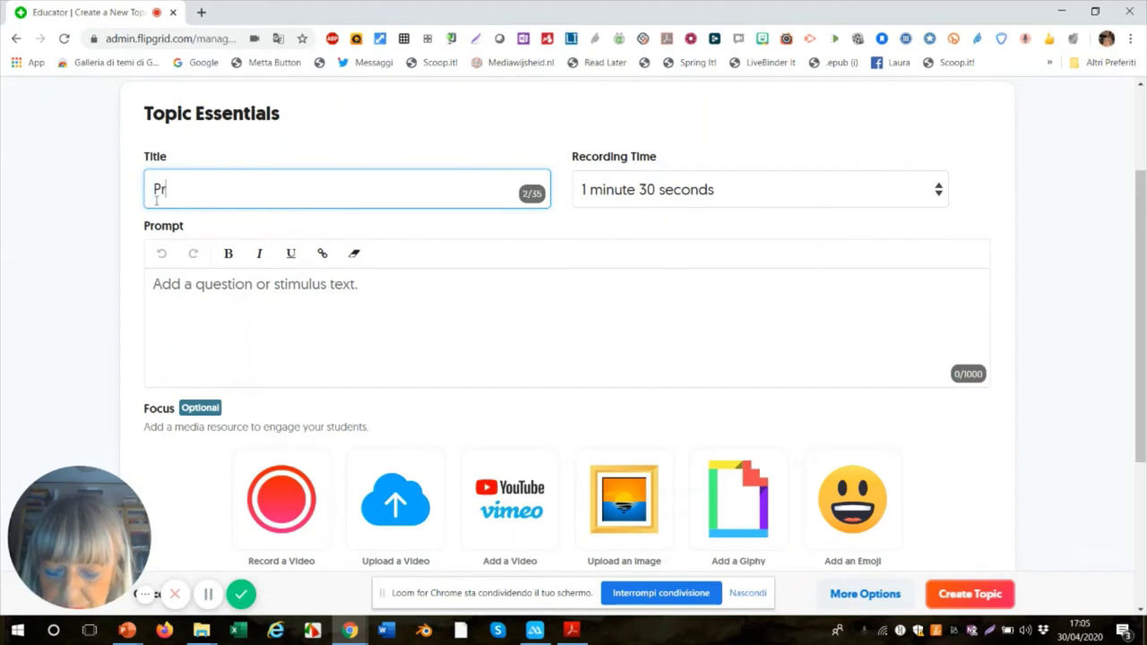
pyautogui.write('esentati')
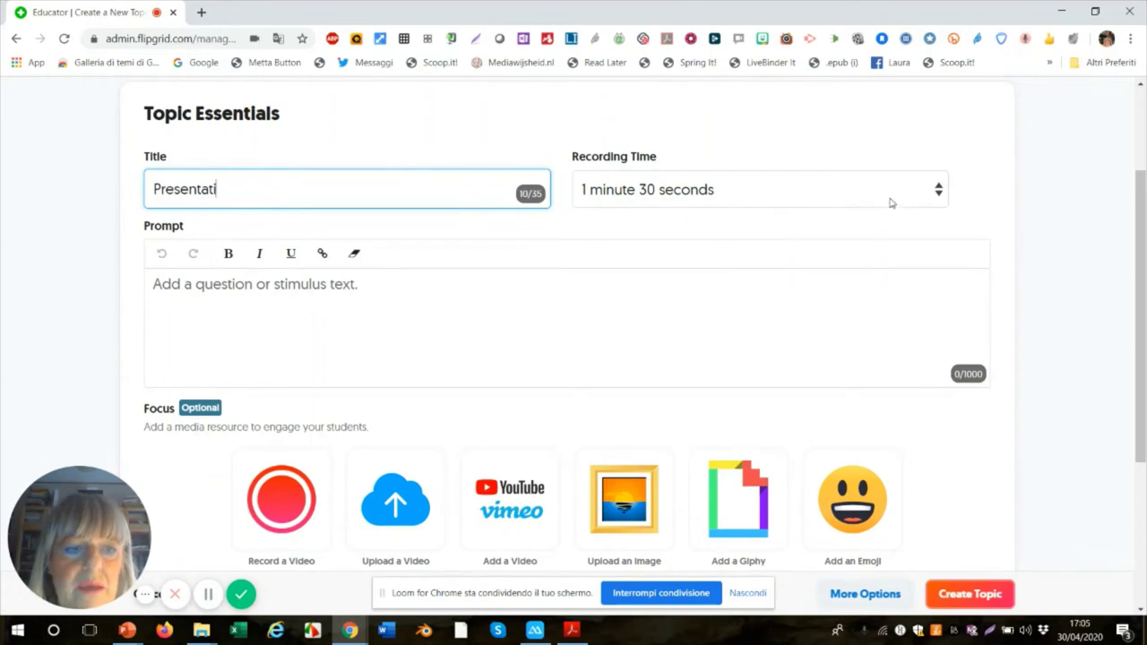
# - Set the topic's recording time limit to 5 minutes
pyautogui.click(939, 192)
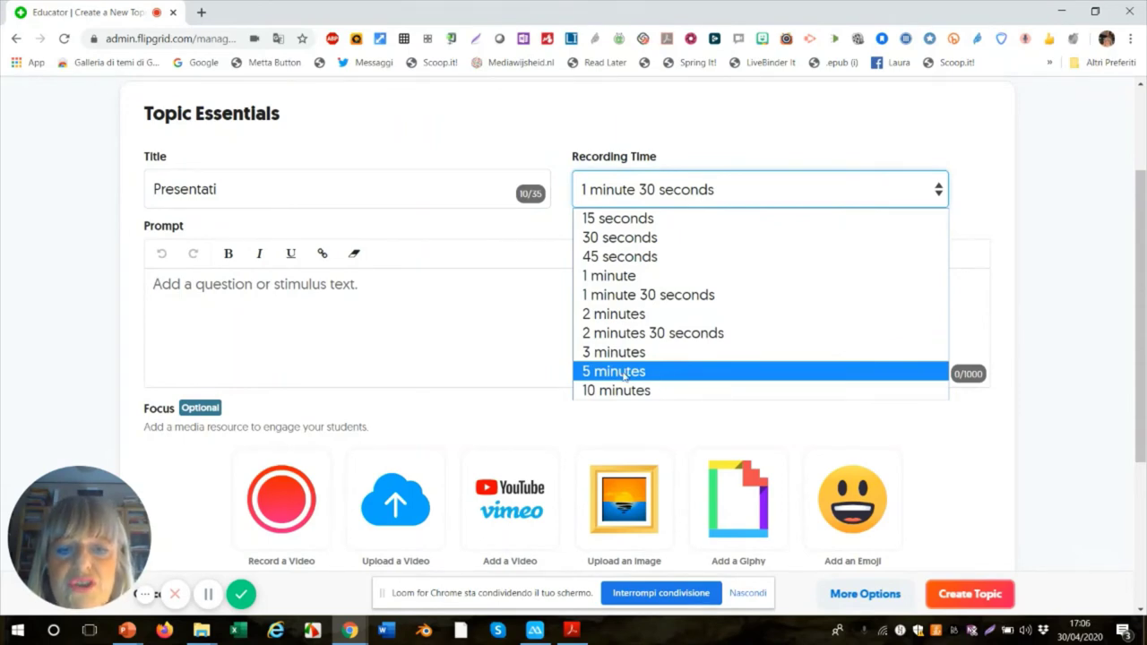
pyautogui.click(624, 372)
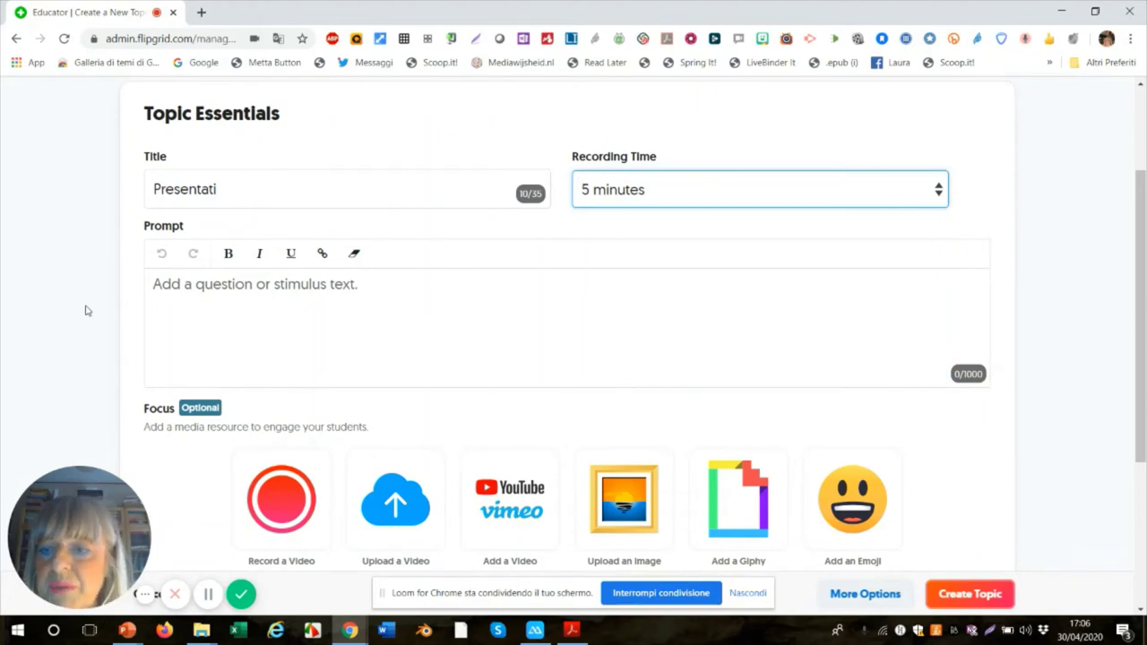
pyautogui.click(365, 284)
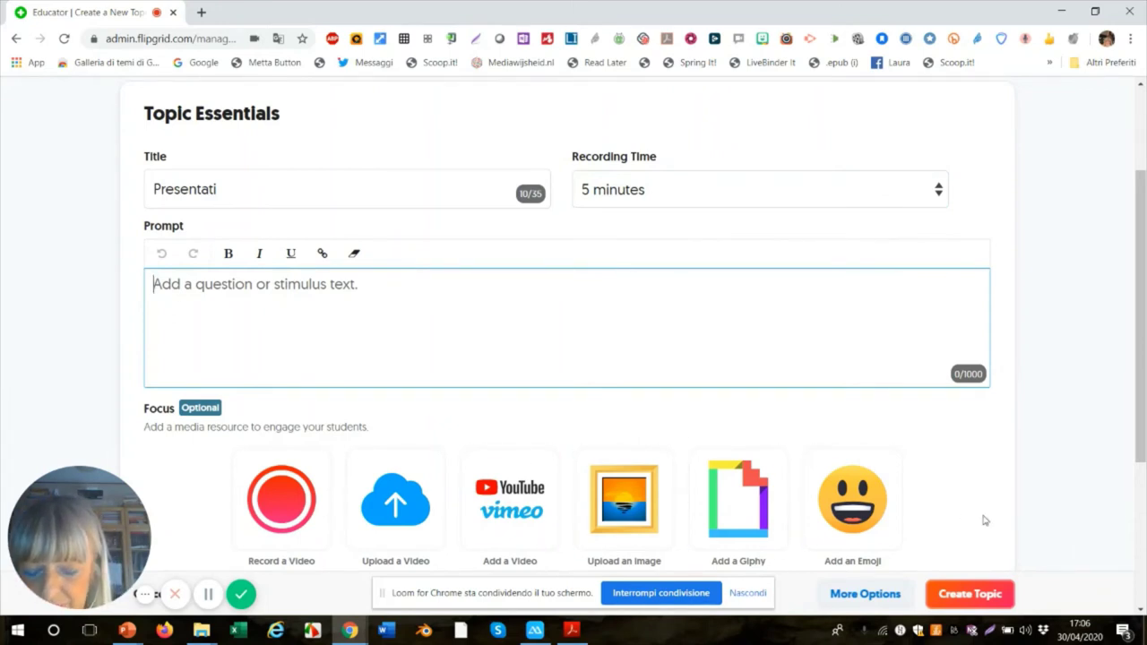
# - Enter the prompt 'Potete presentarvi?' and look over the Focus options below it
pyautogui.write('Potete')
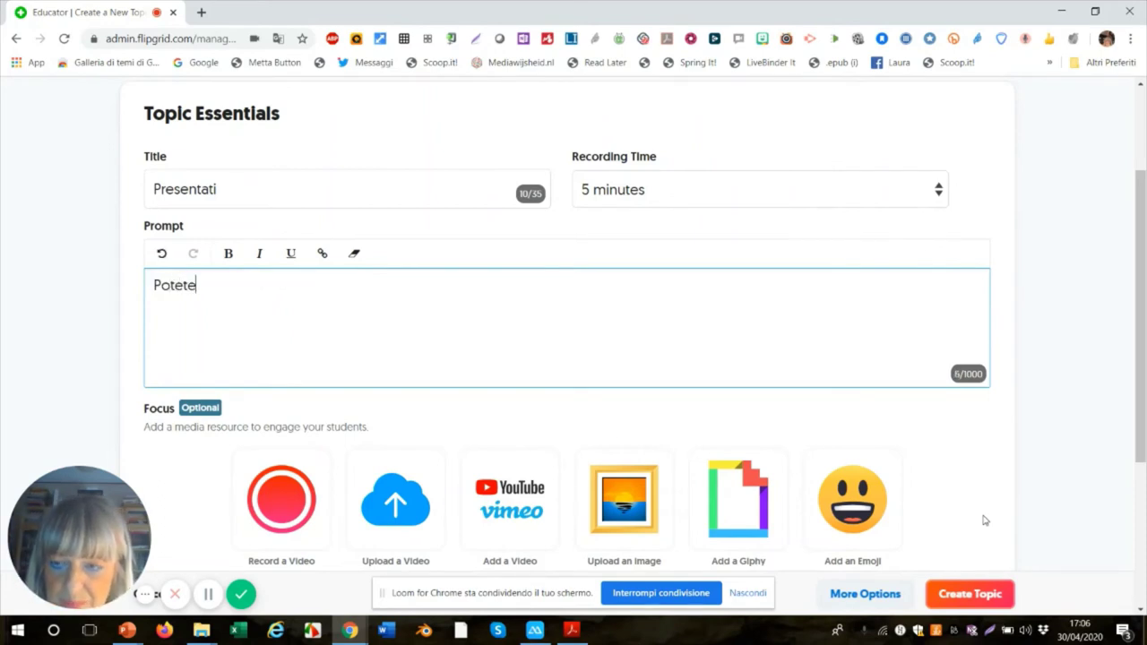
pyautogui.write(' presentarvi')
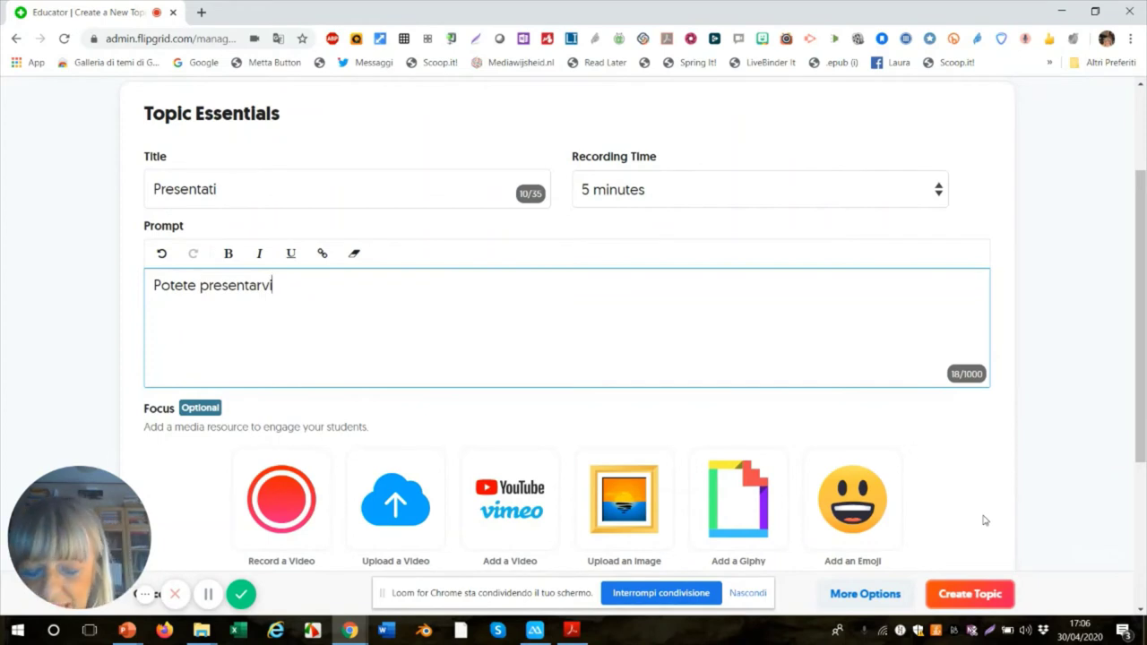
pyautogui.write('?')
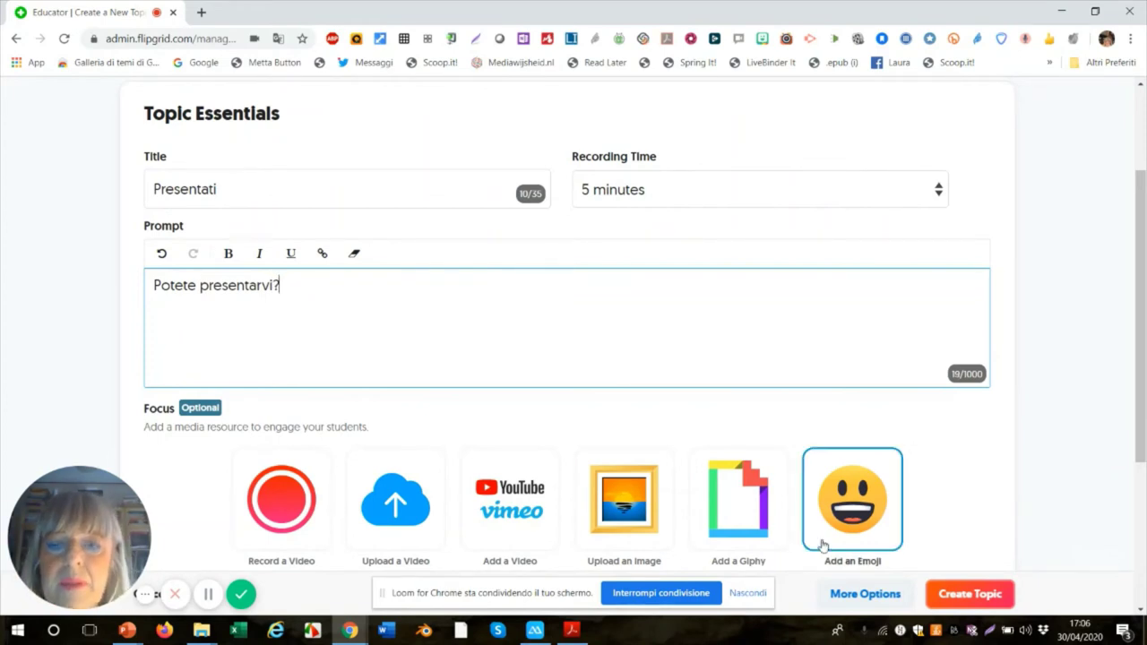
pyautogui.scroll(-1, 378, 322)
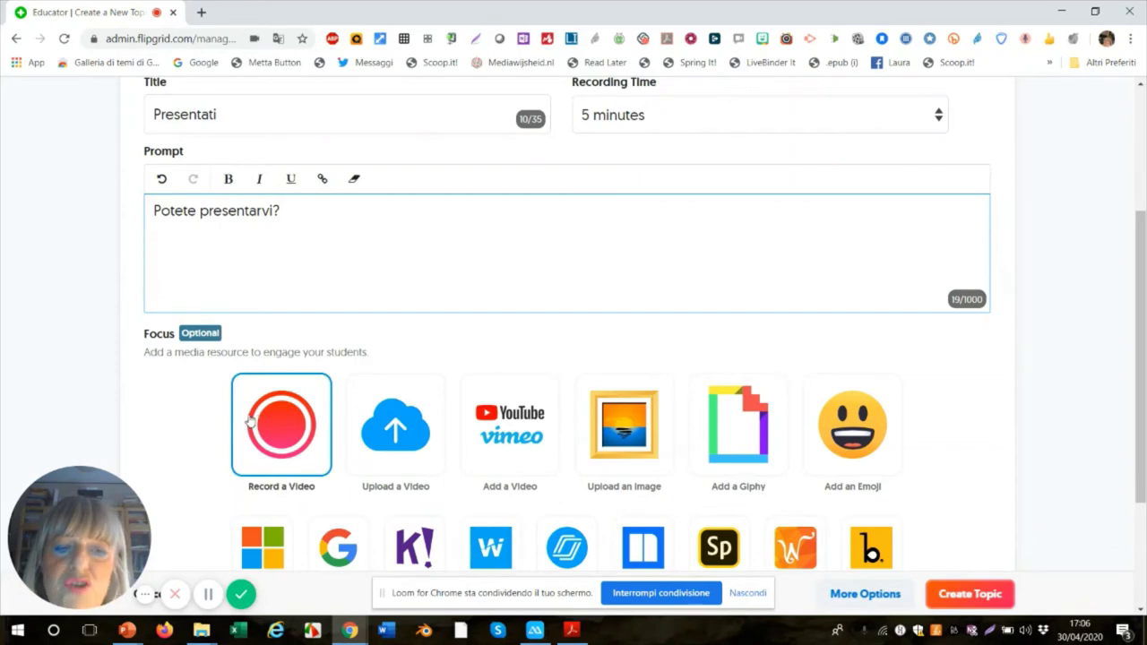
pyautogui.scroll(-3, 266, 385)
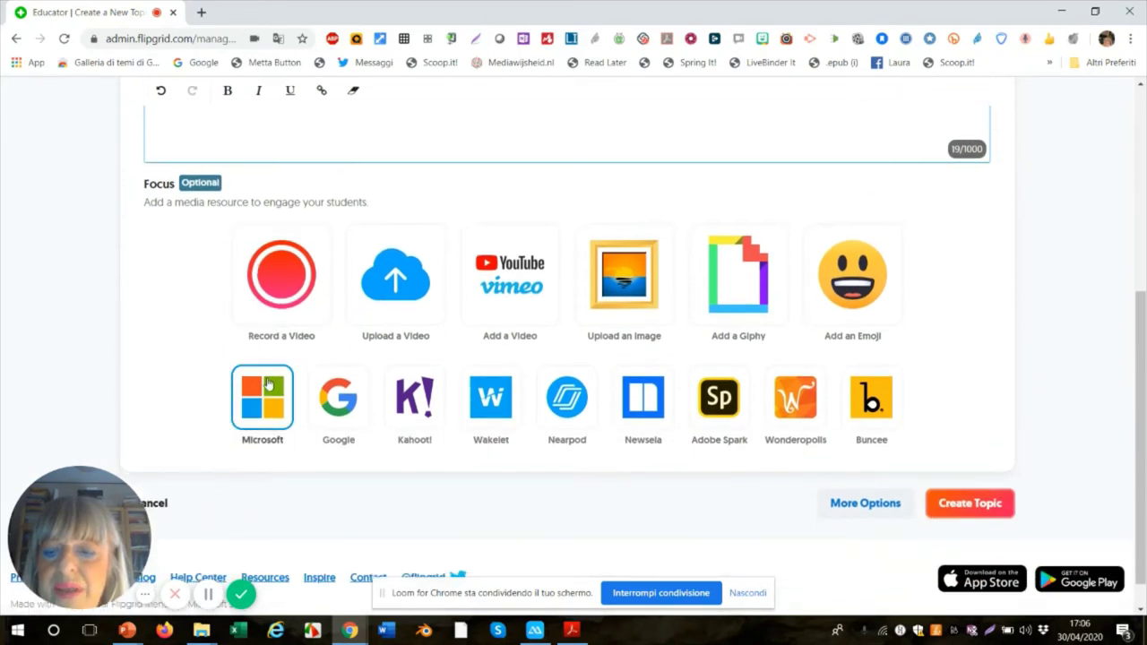
pyautogui.scroll(3, 266, 383)
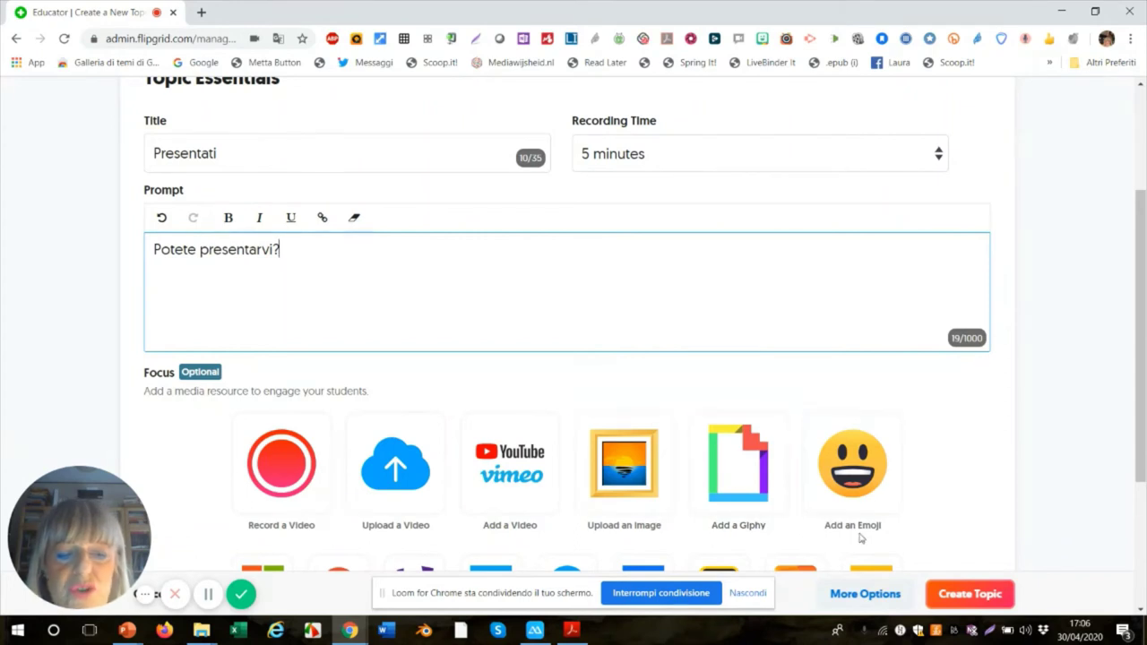
pyautogui.scroll(-1, 866, 525)
pyautogui.scroll(2, 869, 513)
pyautogui.scroll(-1, 869, 515)
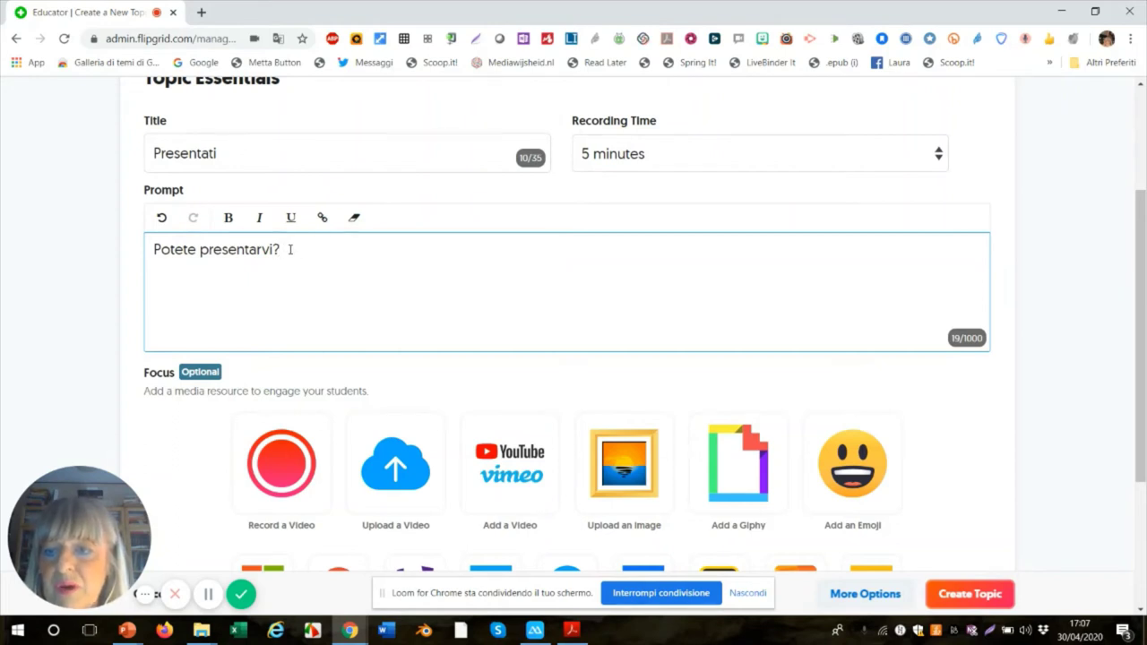
# - Insert 'con un mini video della durata max 5 minuti' before the prompt's question mark
pyautogui.moveTo(285, 248); pyautogui.dragTo(275, 255)
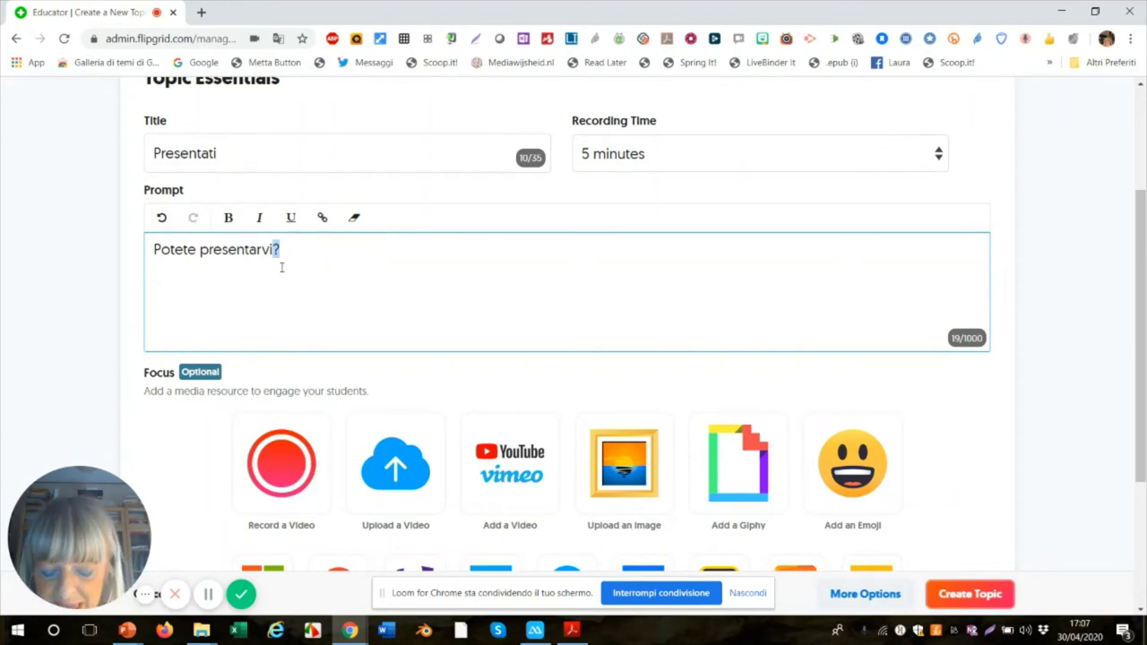
pyautogui.write('con')
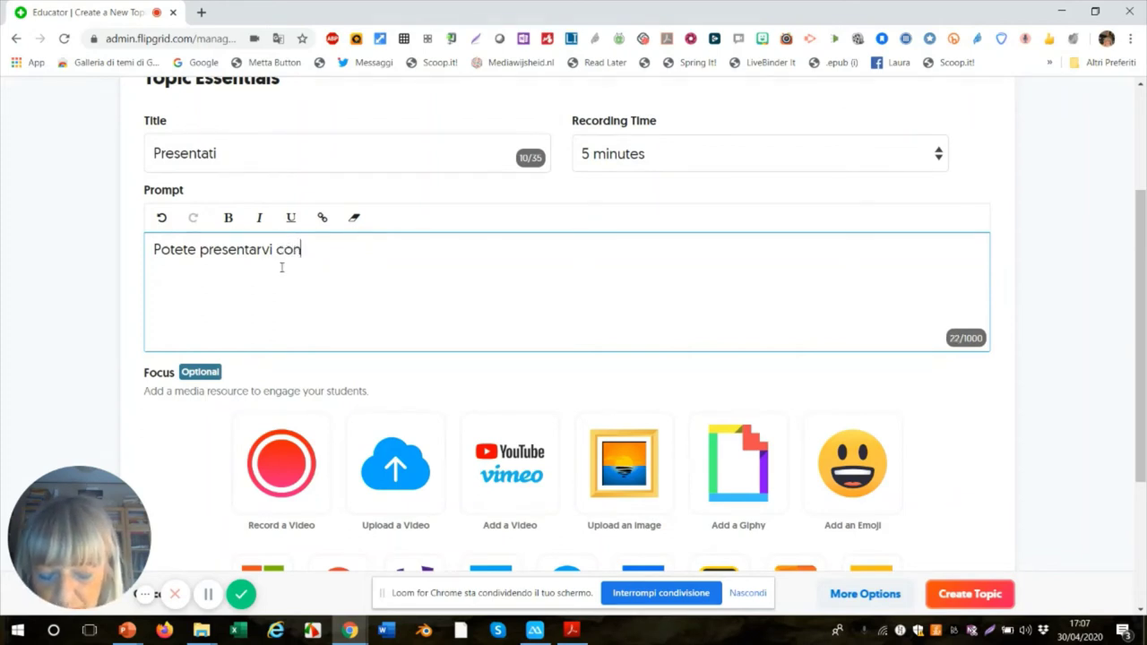
pyautogui.write(' un ')
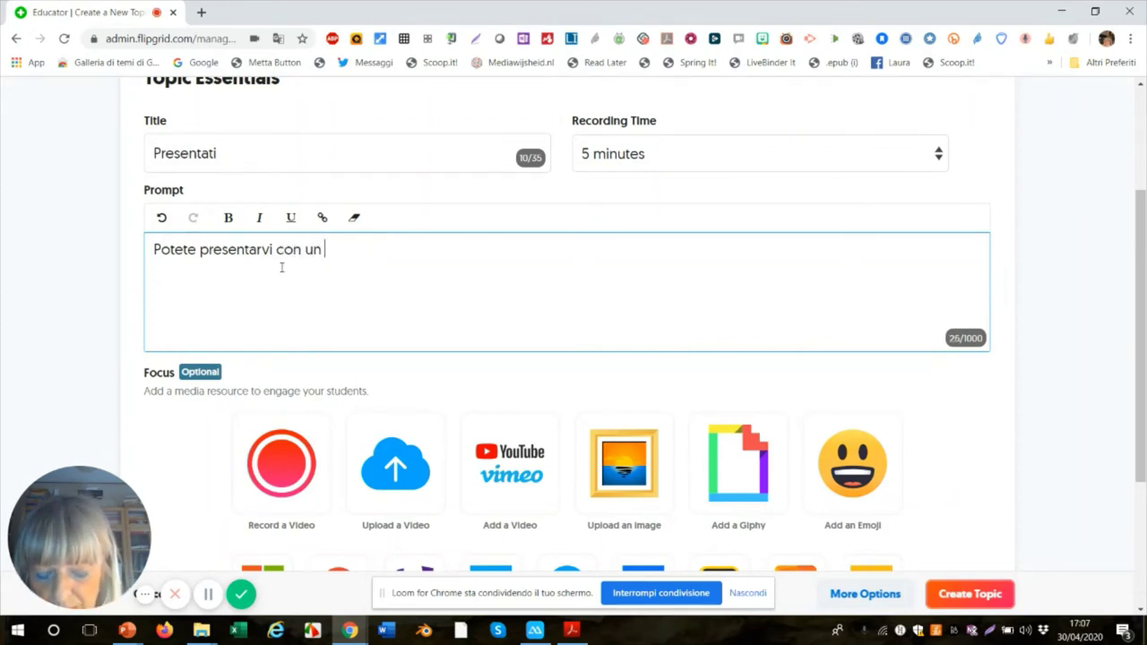
pyautogui.write('mini ')
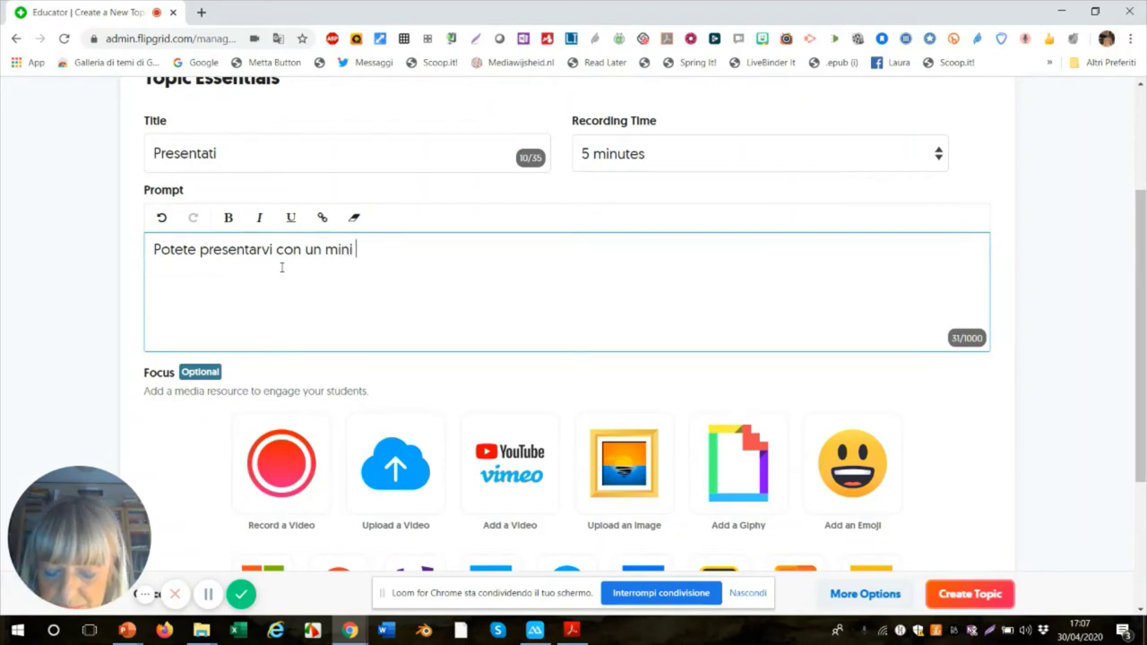
pyautogui.write('video della ')
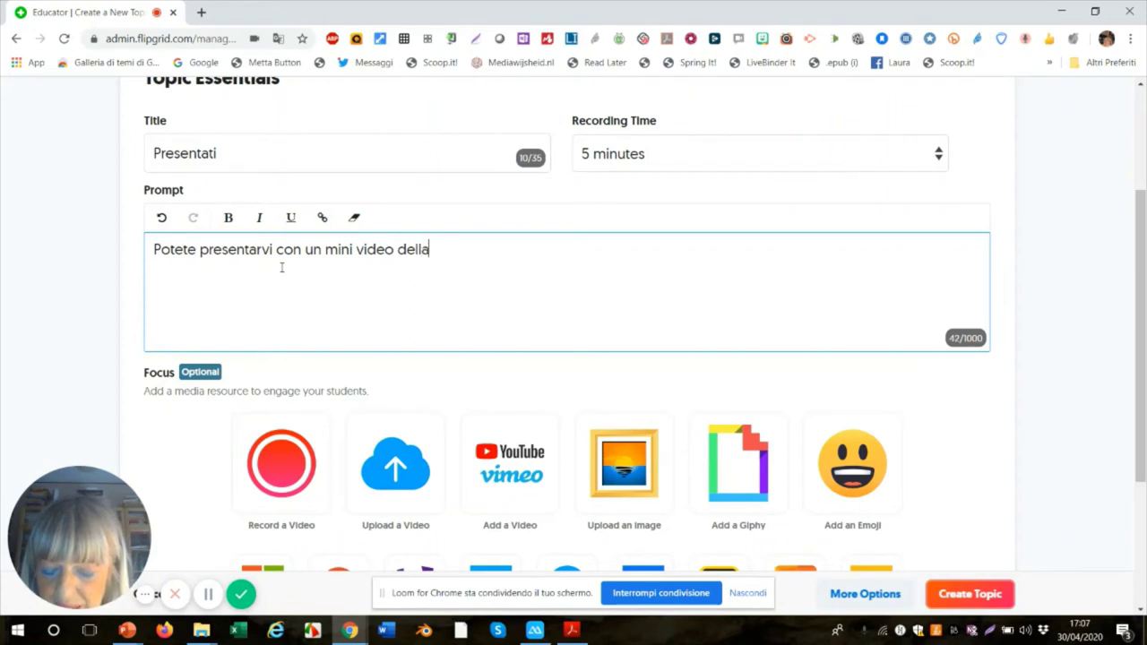
pyautogui.write('dura')
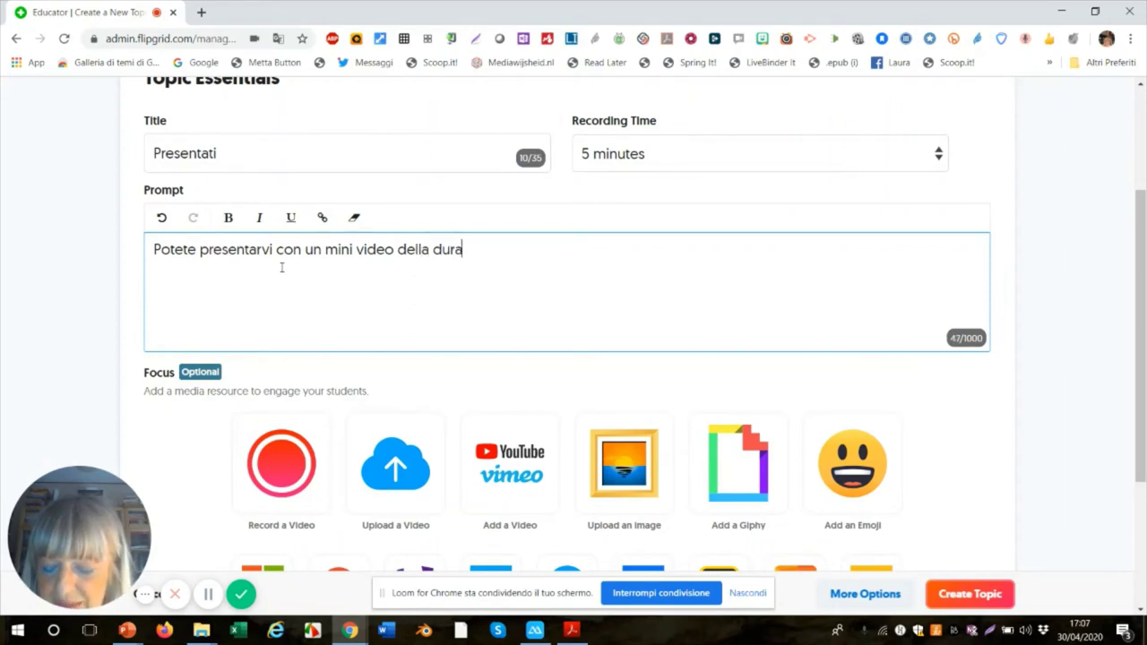
pyautogui.write('ta m')
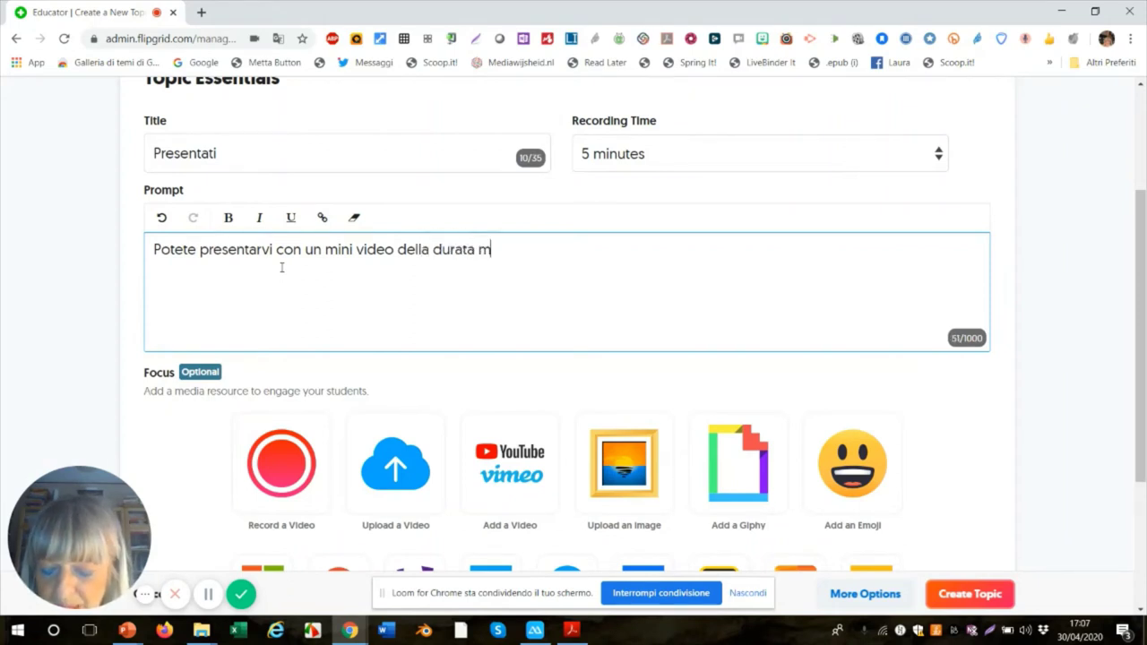
pyautogui.write('ax 5 minuti?')
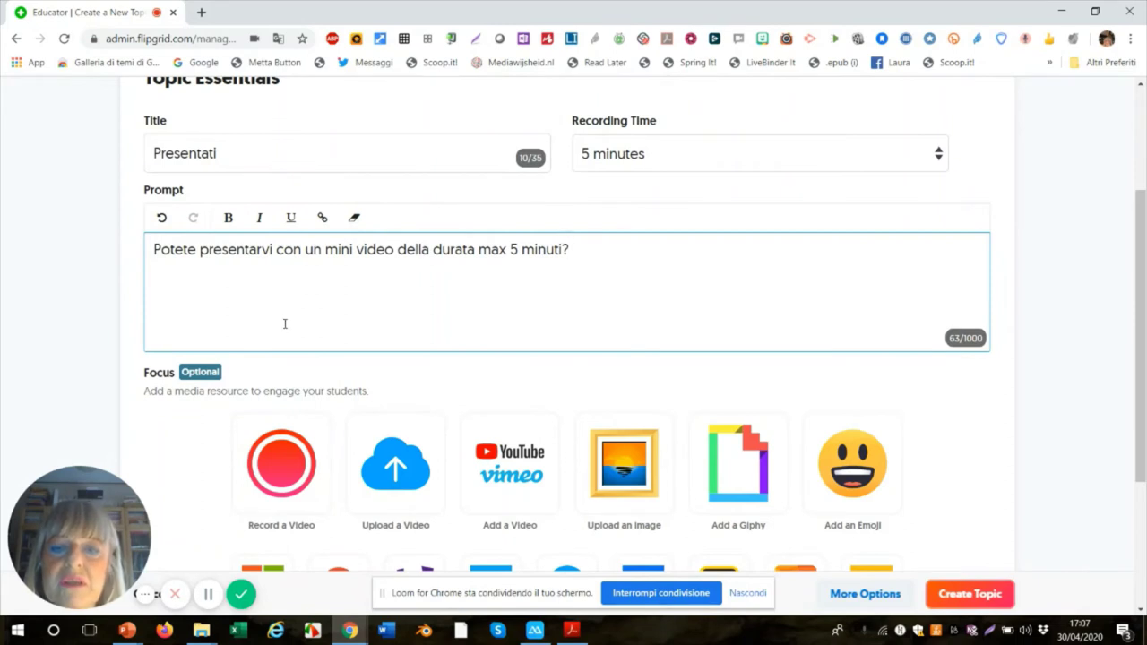
pyautogui.scroll(-1, 285, 324)
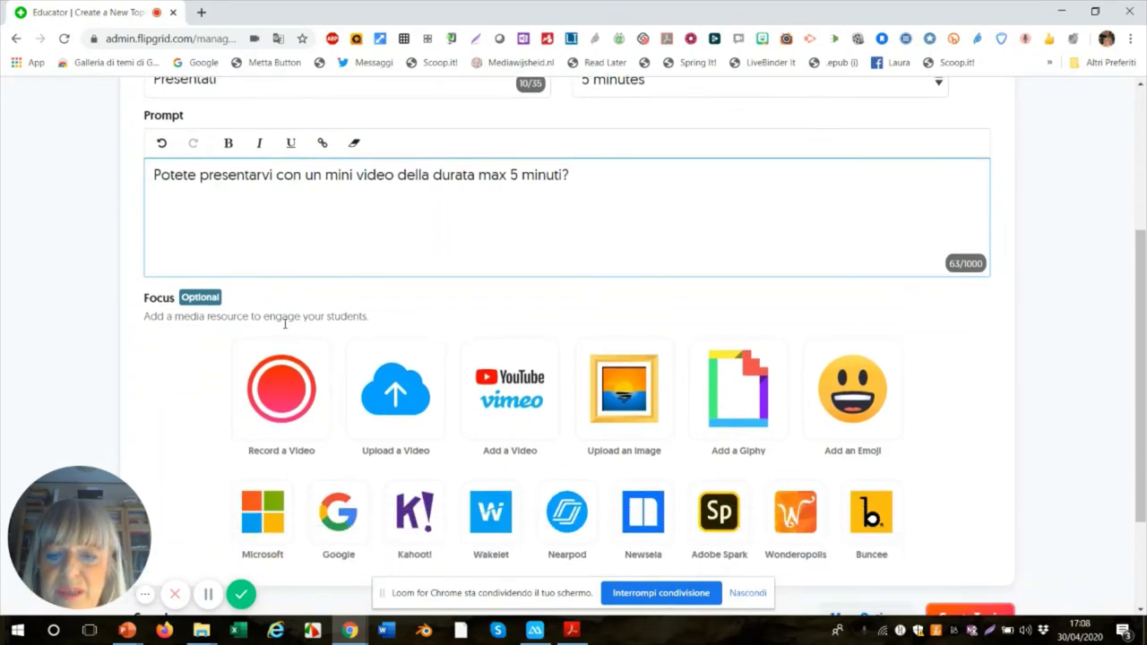
# - Record a roughly 10-second webcam focus video for the Presentati topic
pyautogui.click(279, 404)
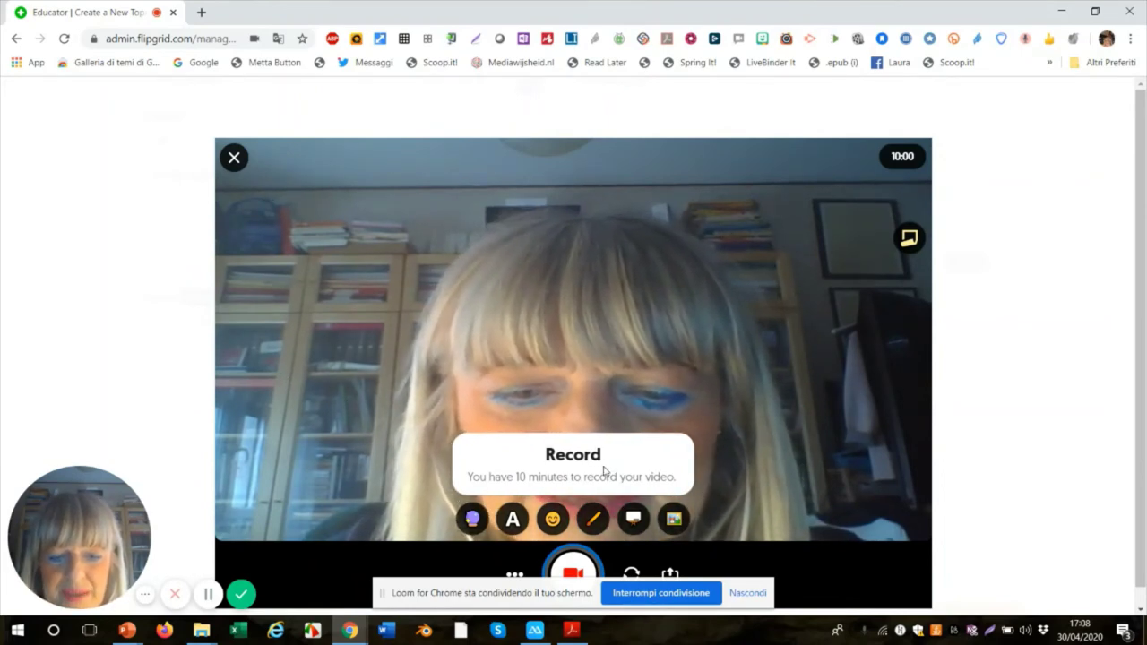
pyautogui.scroll(-1, 605, 472)
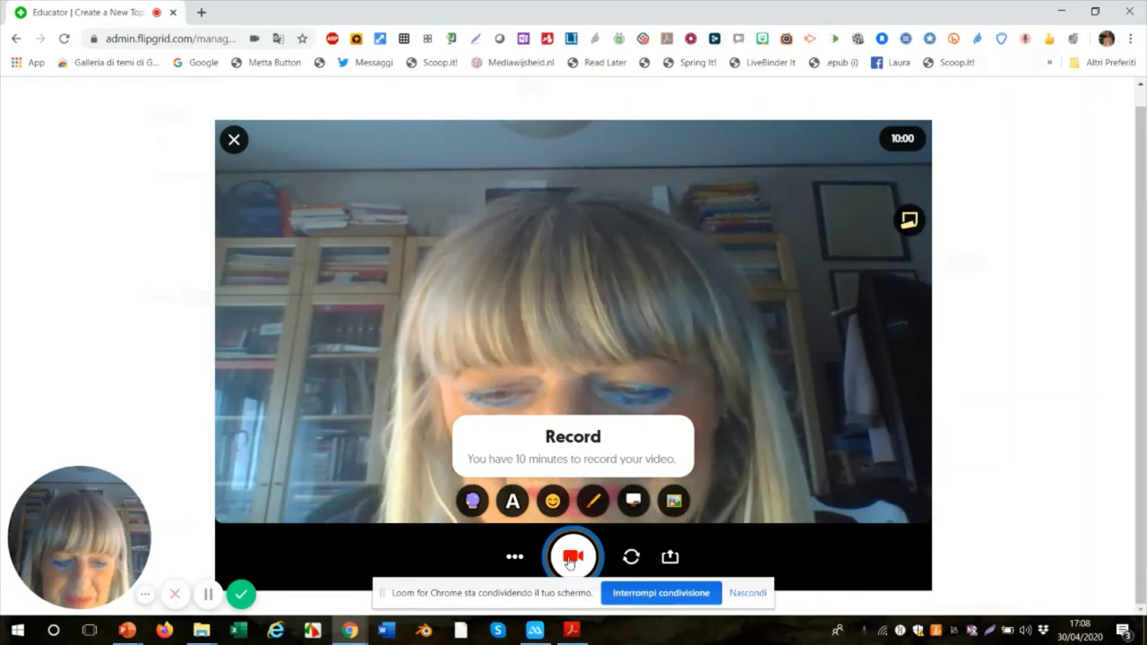
pyautogui.click(570, 559)
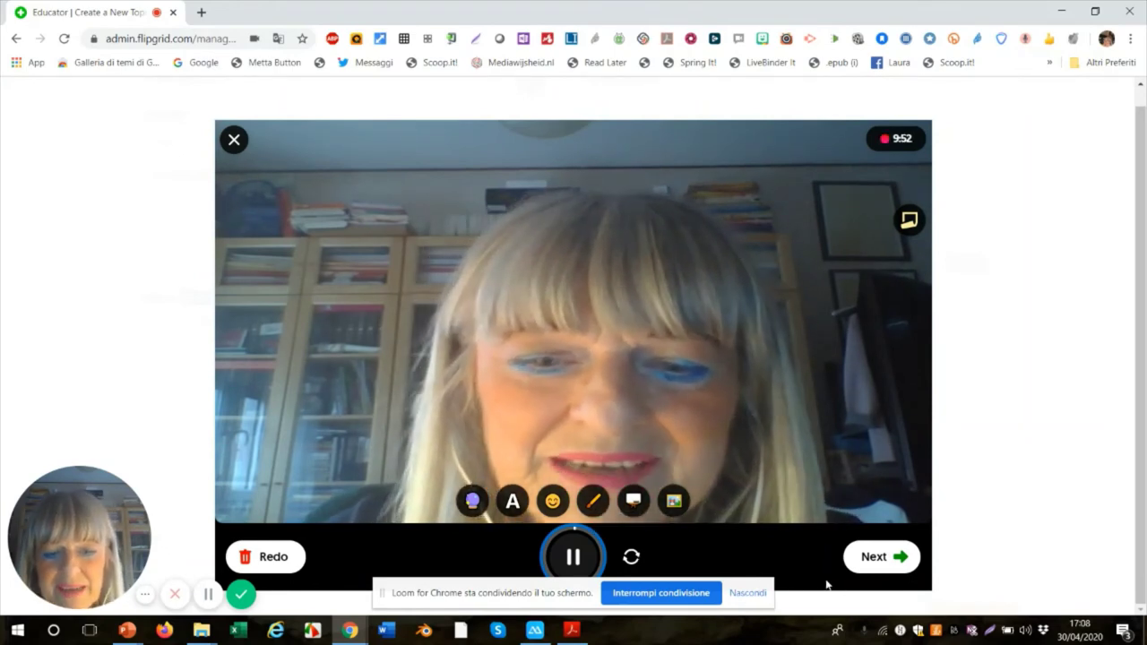
pyautogui.click(878, 561)
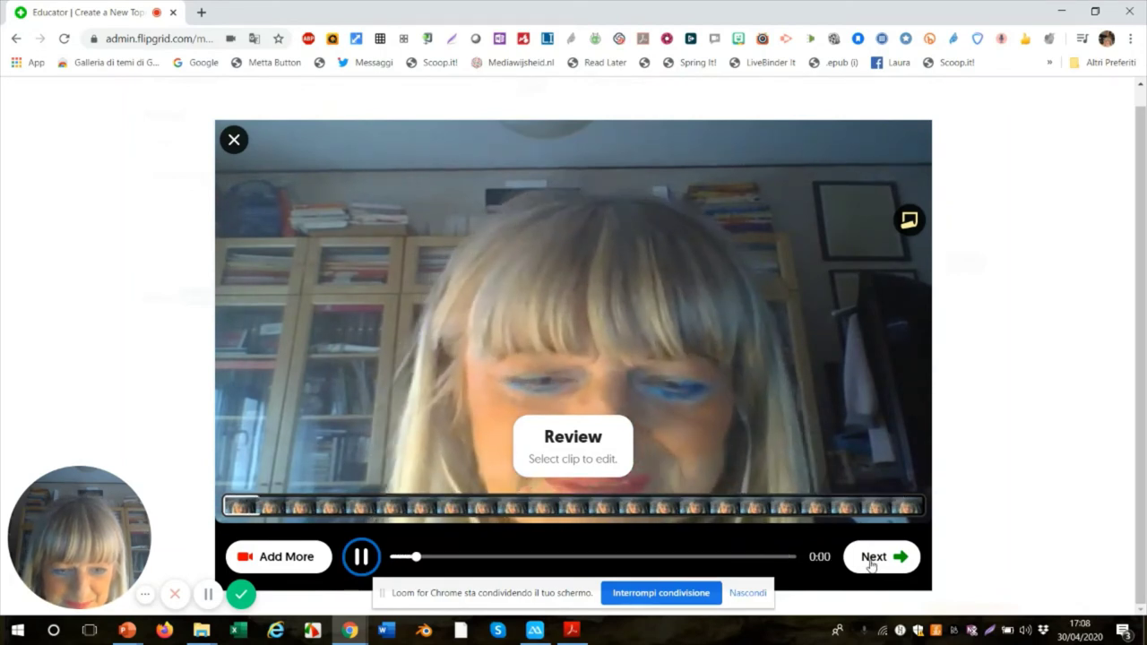
# - Accept the recorded focus clip and snap a selfie to accompany it
pyautogui.click(870, 556)
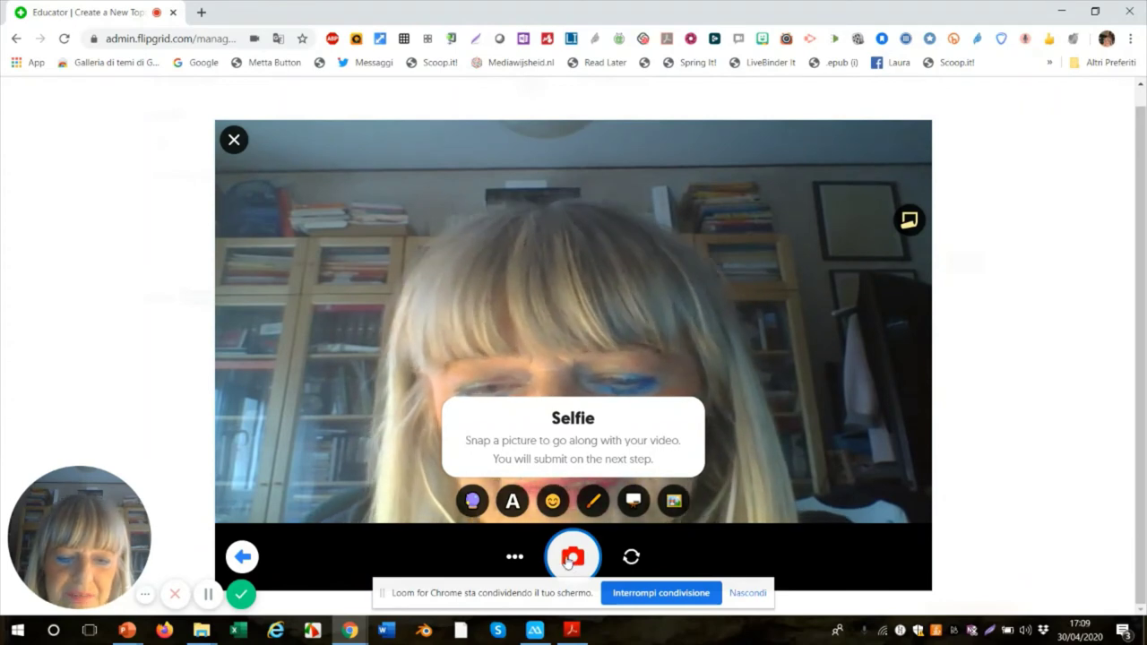
pyautogui.click(567, 557)
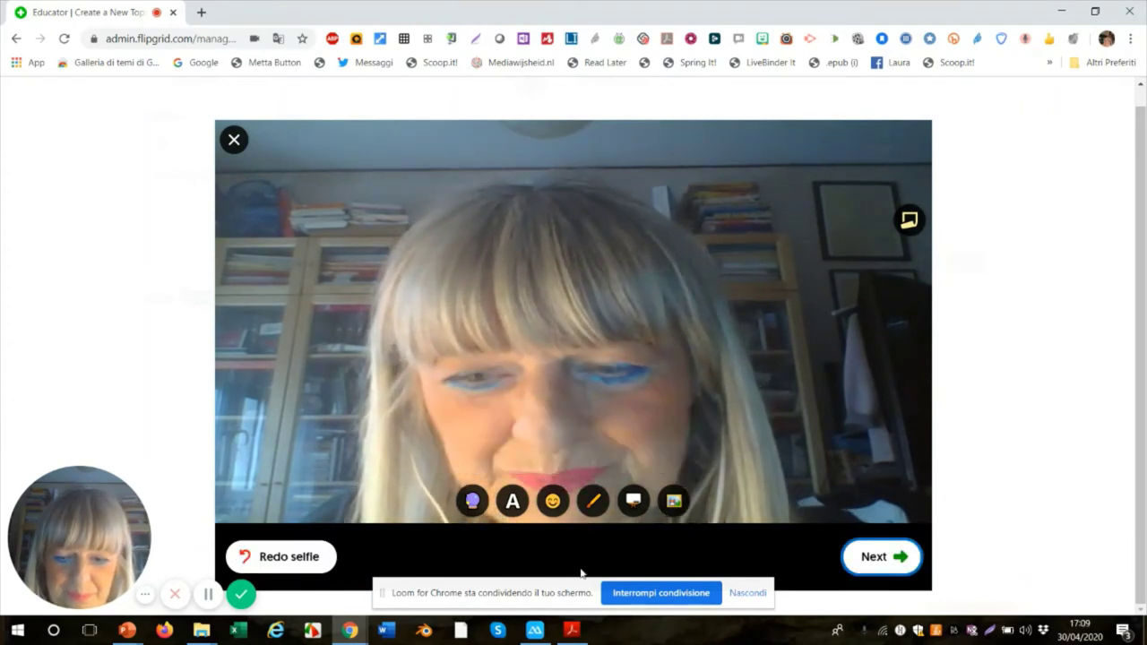